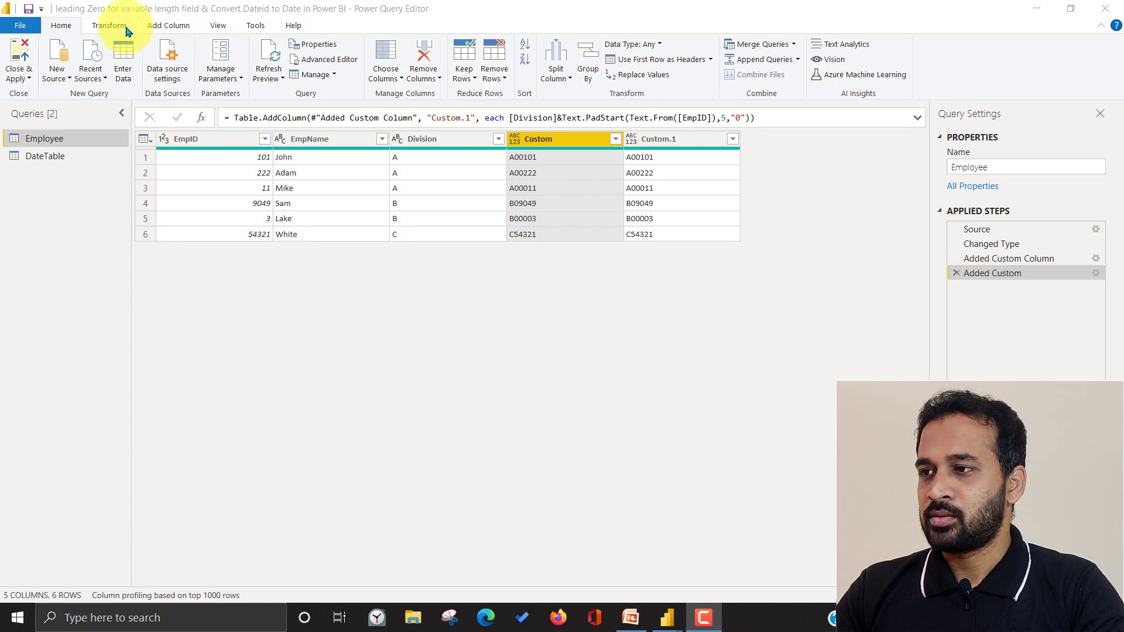
# - Switch the ribbon to the Add Column tools for the Employee query
pyautogui.click(165, 27)
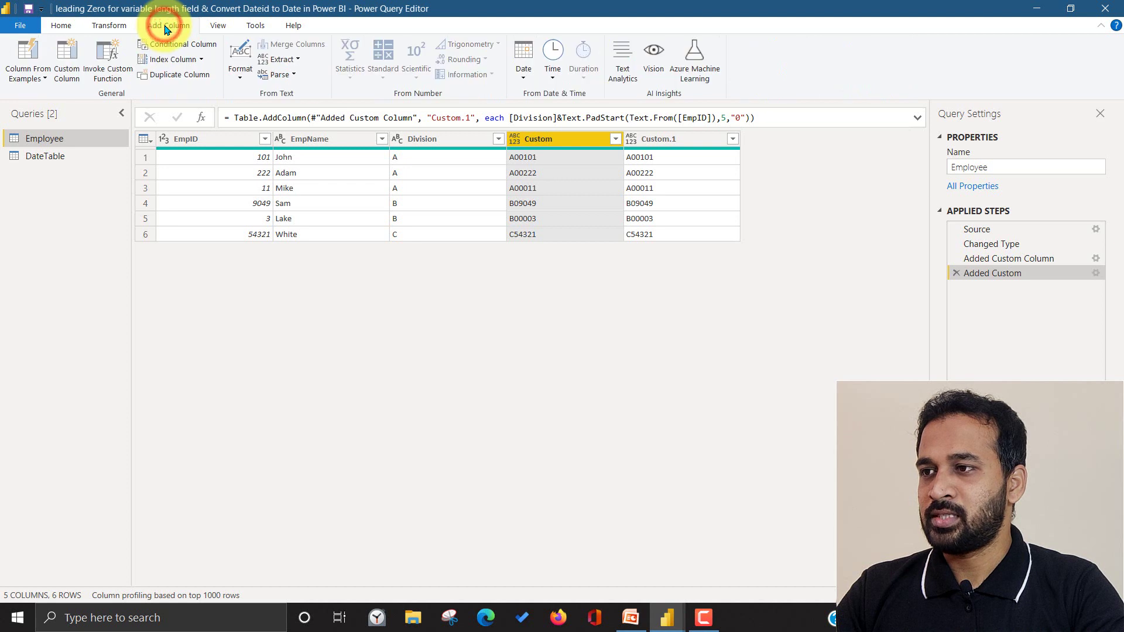
# - Start a custom column and select its default name Custom.2 for renaming to Demo1
pyautogui.click(68, 59)
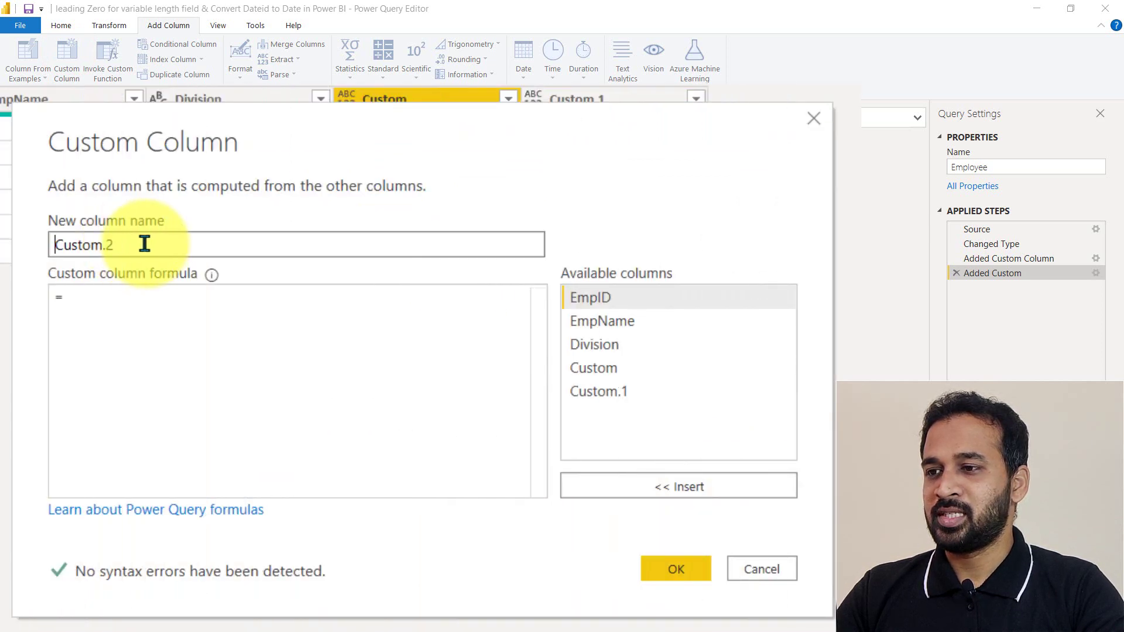
pyautogui.tripleClick(145, 244)
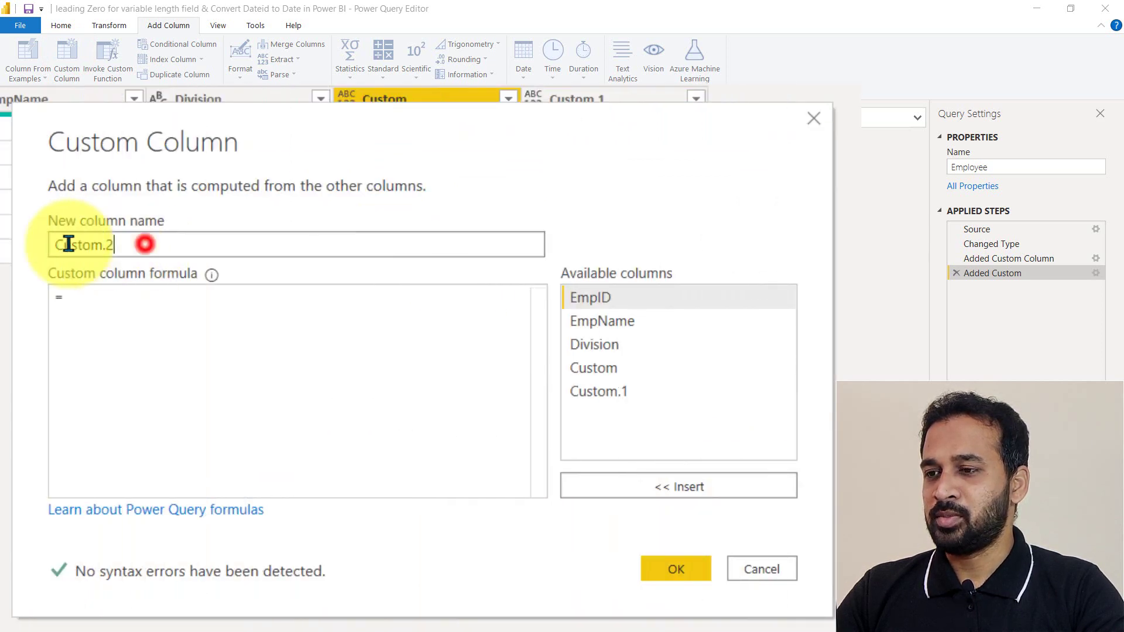
pyautogui.write('Demo1')
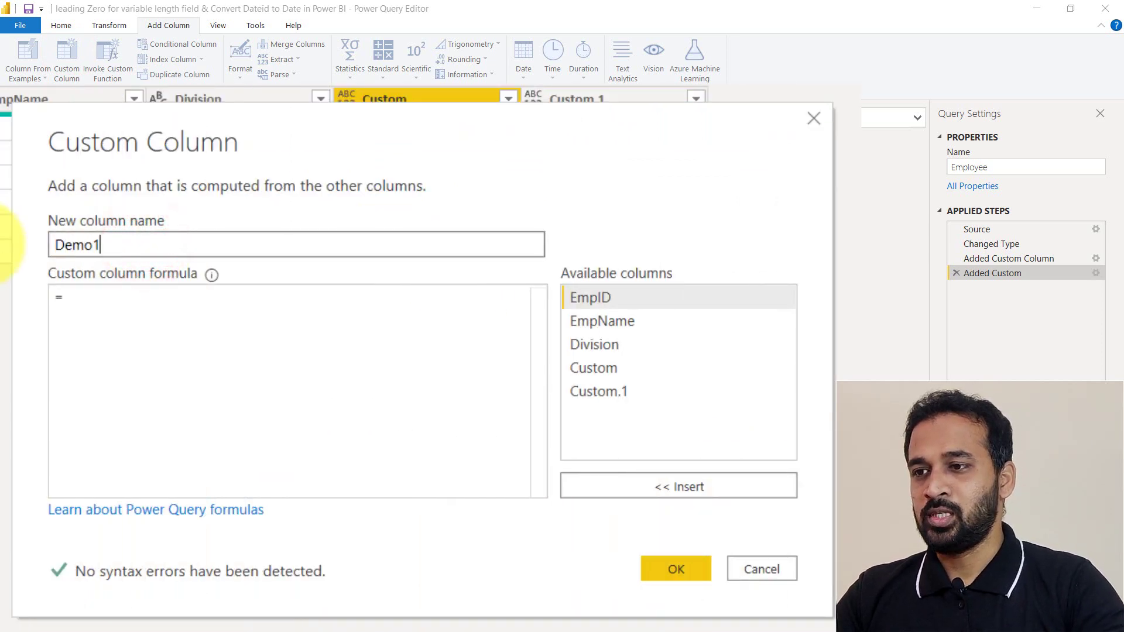
# - Write the Demo1 formula Text.From([EmpID]) by inserting EmpID from Available columns
pyautogui.click(163, 300)
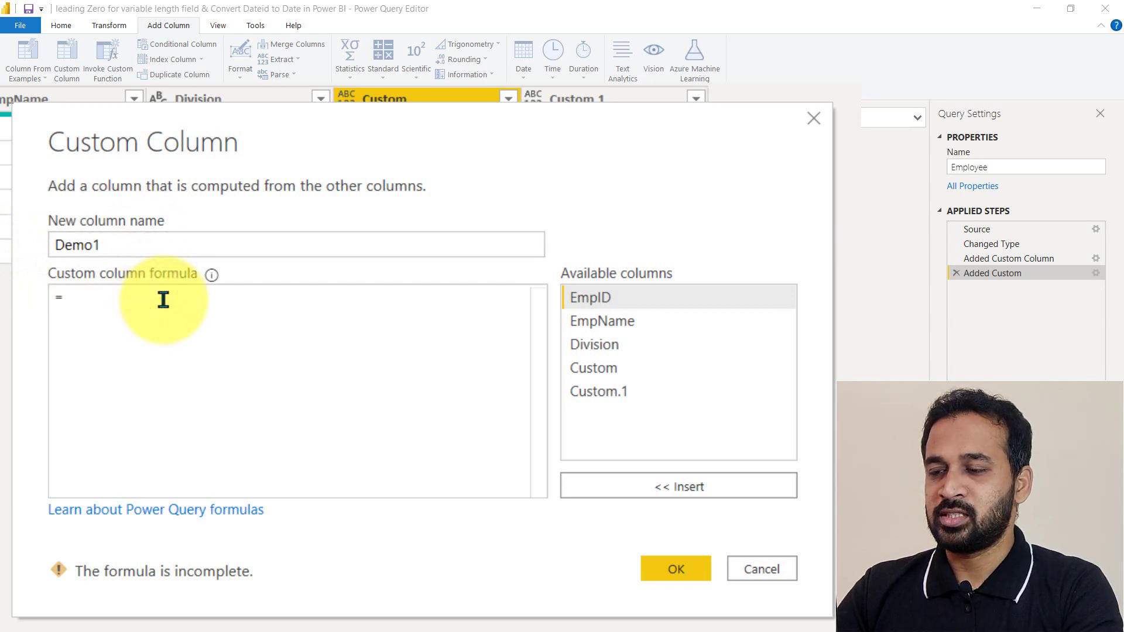
pyautogui.write('Text')
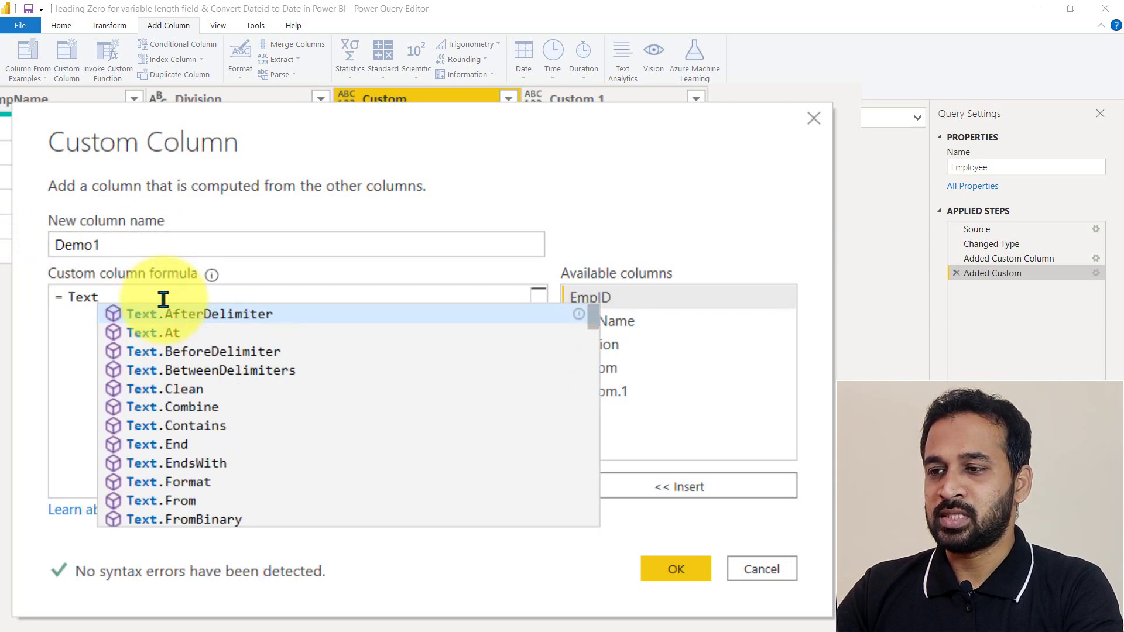
pyautogui.write('.')
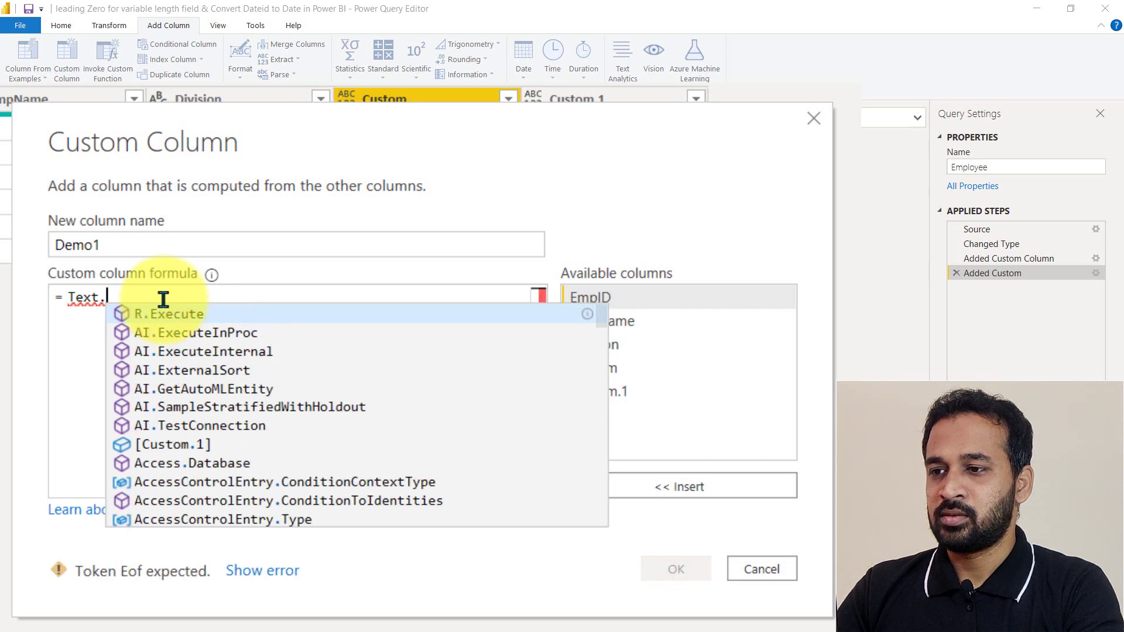
pyautogui.write('From')
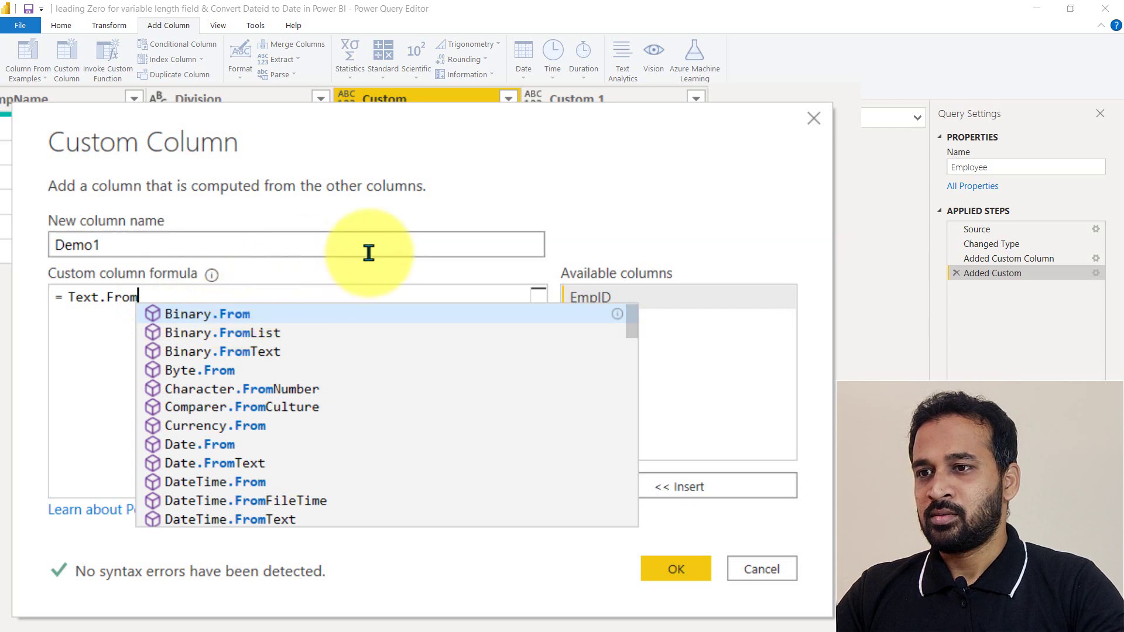
pyautogui.write('(')
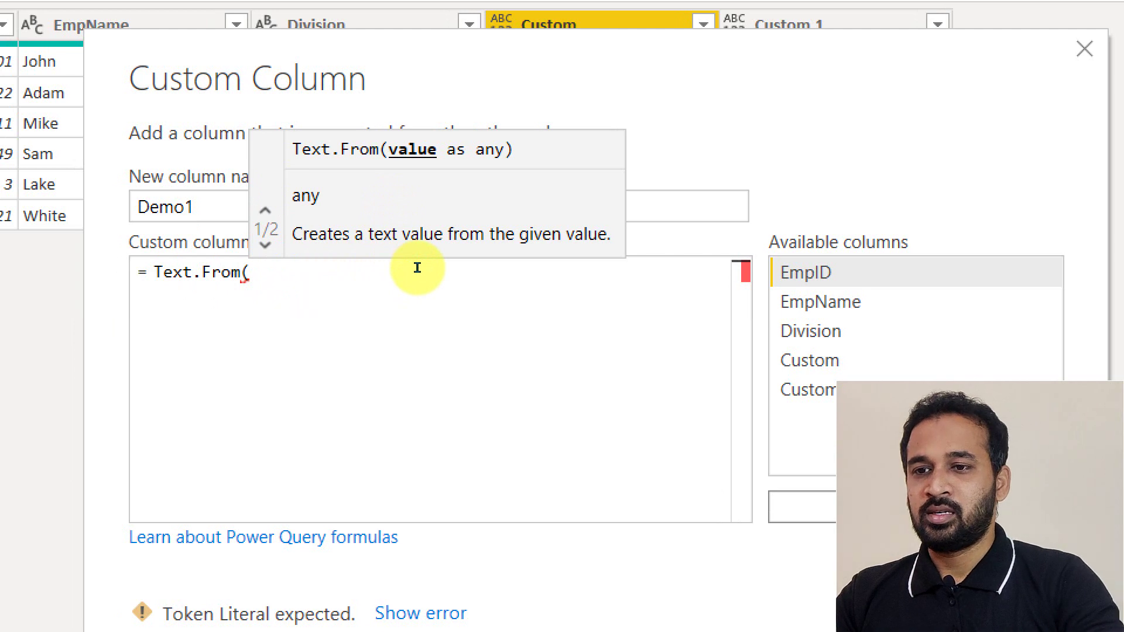
pyautogui.doubleClick(858, 273)
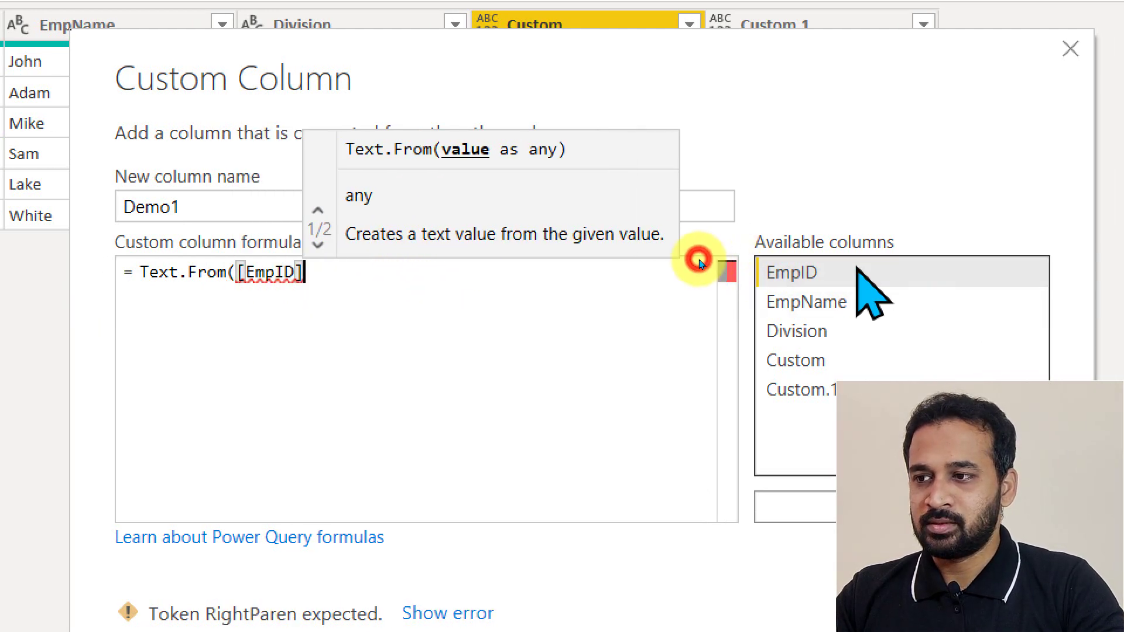
pyautogui.write(')')
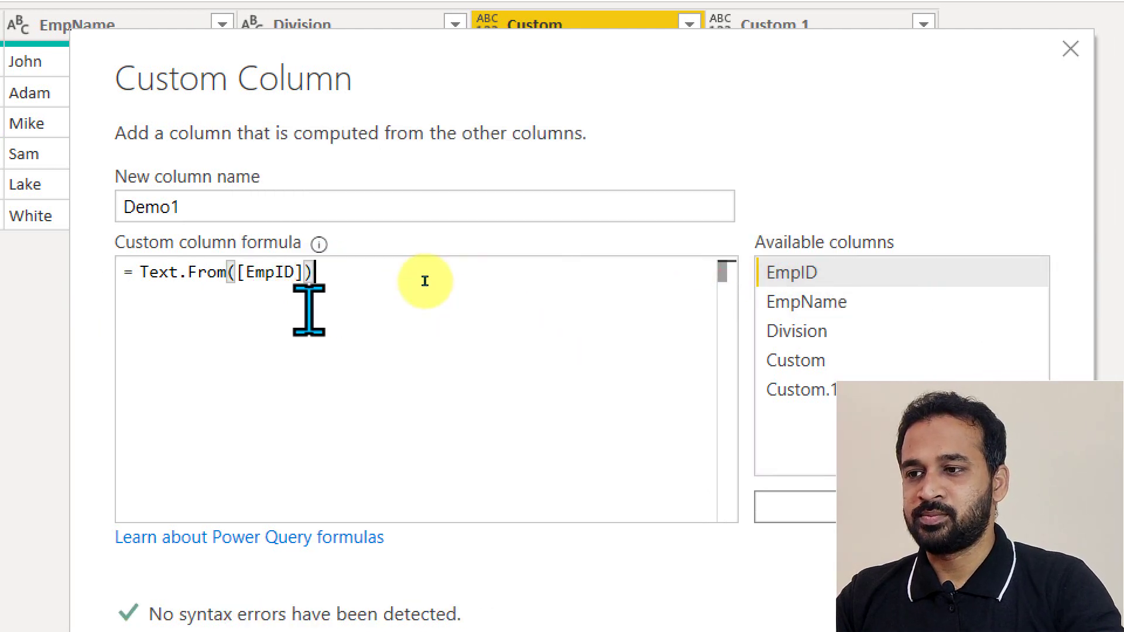
pyautogui.press('Home')
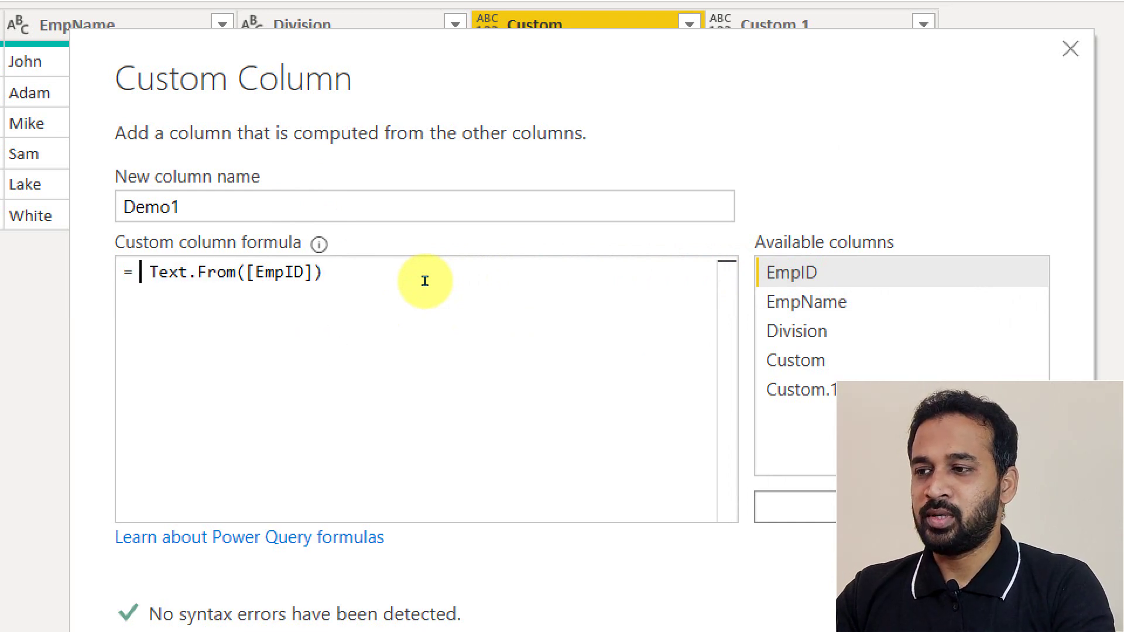
pyautogui.write('Text')
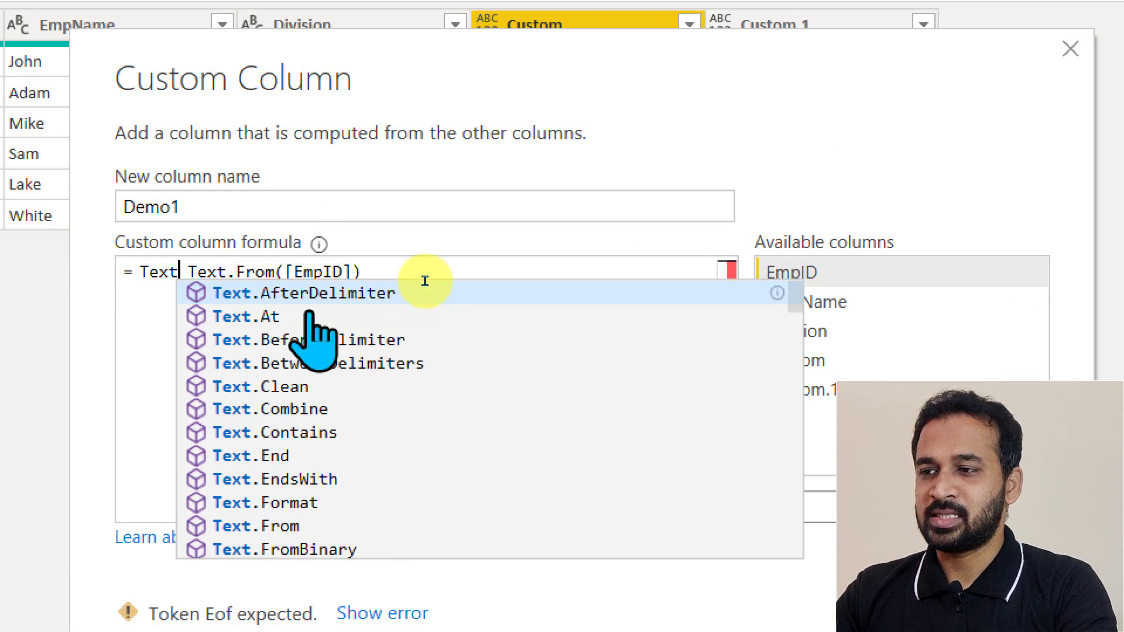
pyautogui.write('.P')
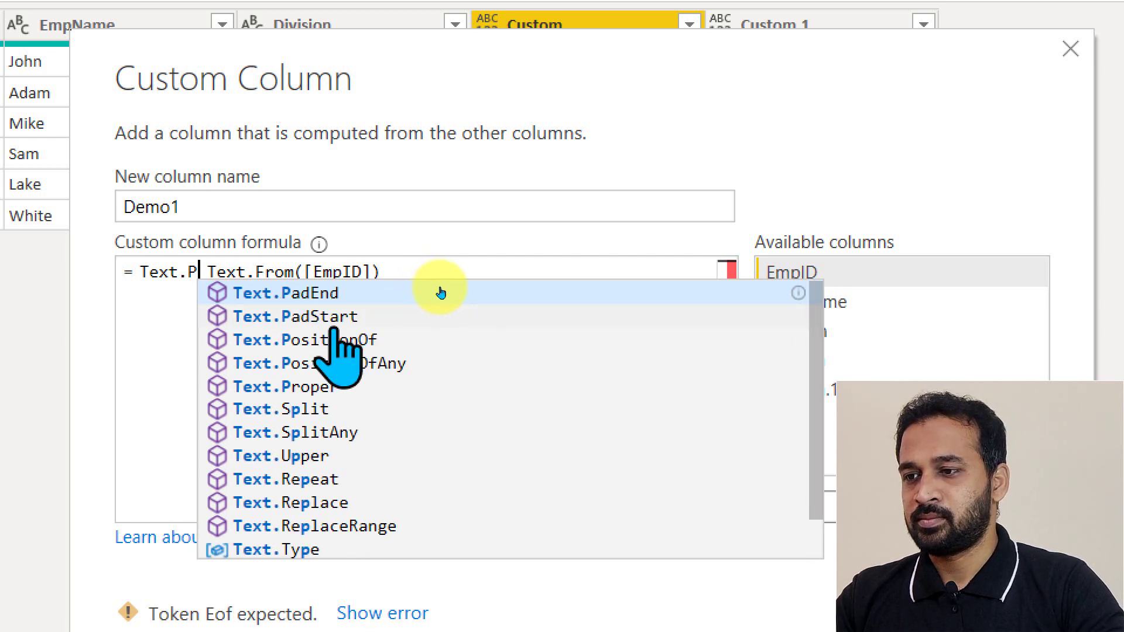
# - Prefix the formula with Text.PadStart( around Text.From([EmpID])
pyautogui.click(338, 317)
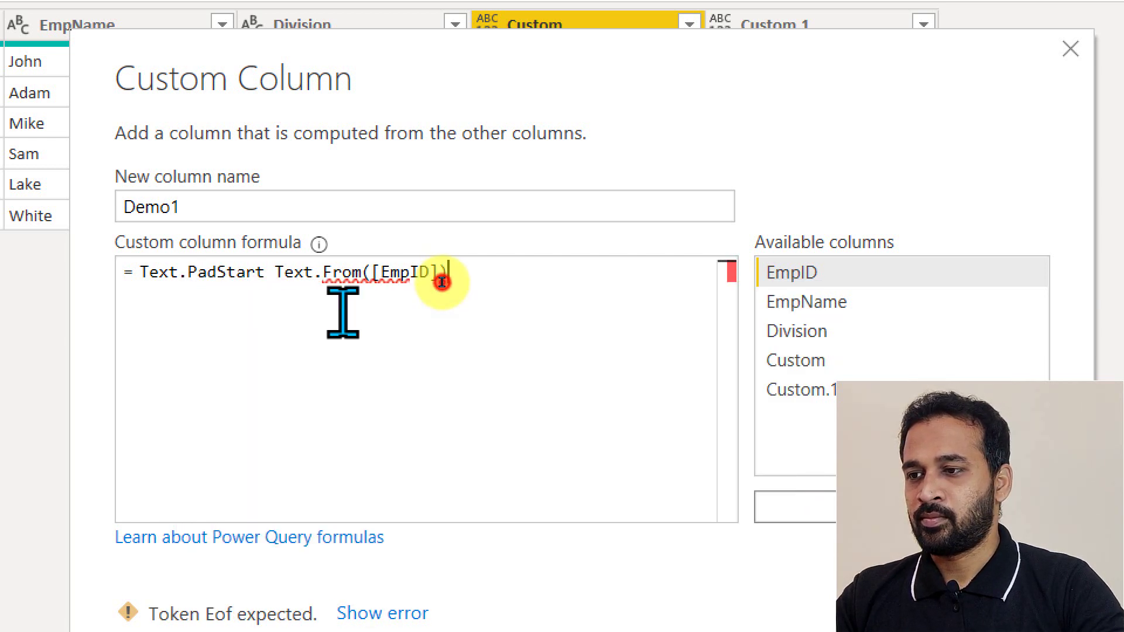
pyautogui.click(402, 262)
pyautogui.press('Right')
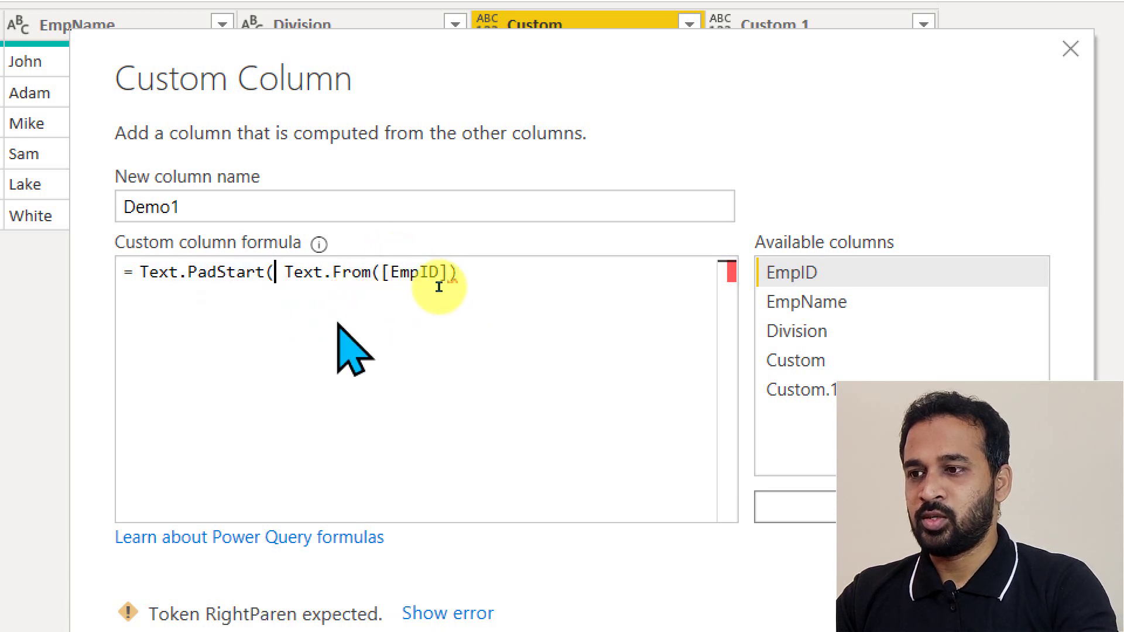
pyautogui.write('(')
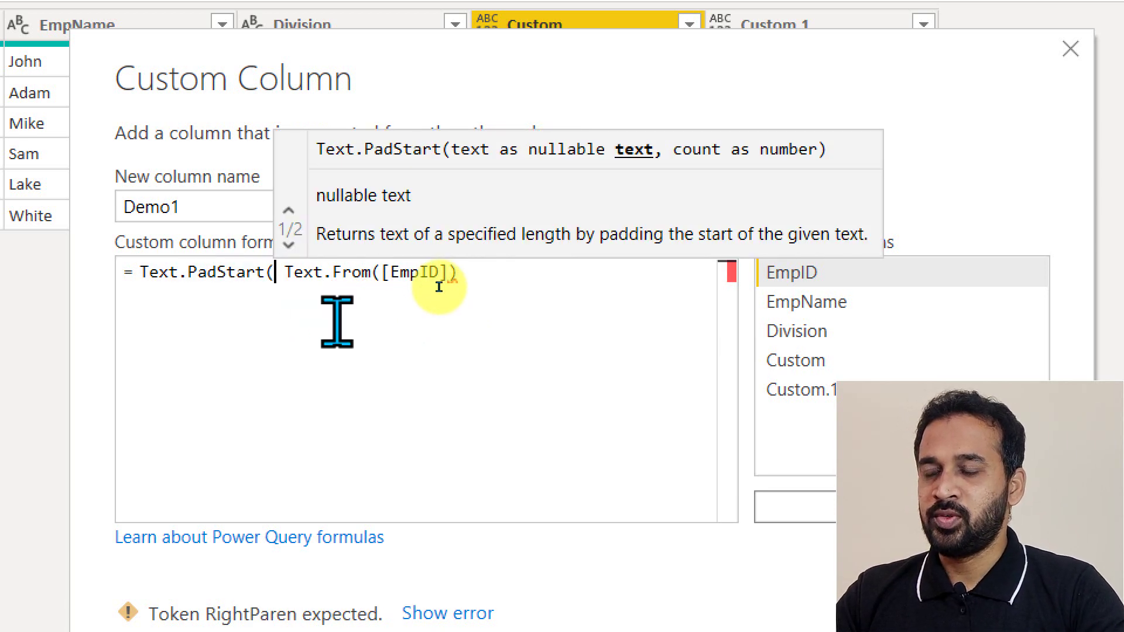
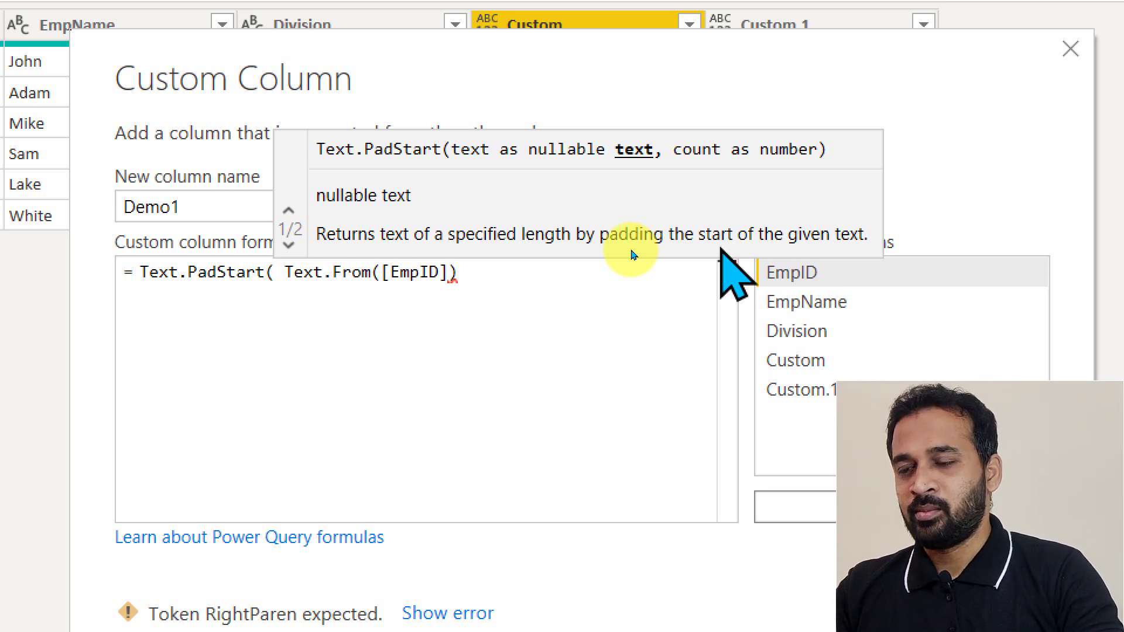
# - Complete the Demo1 formula Text.PadStart(Text.From([EmpID]),5,"0") and apply it
pyautogui.press('End')
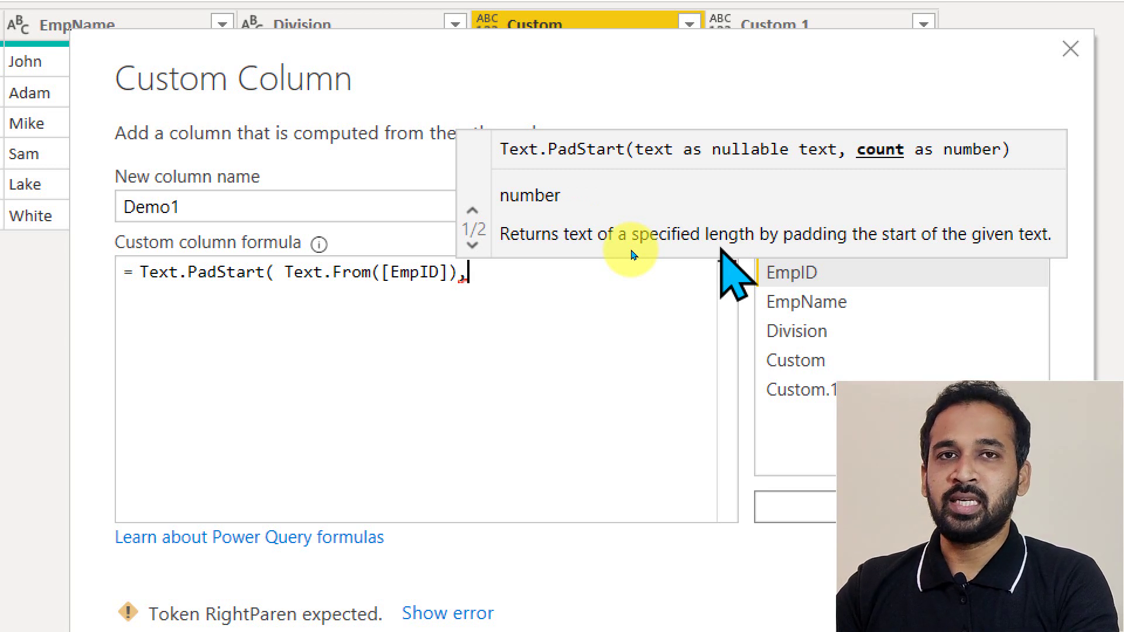
pyautogui.write('5,')
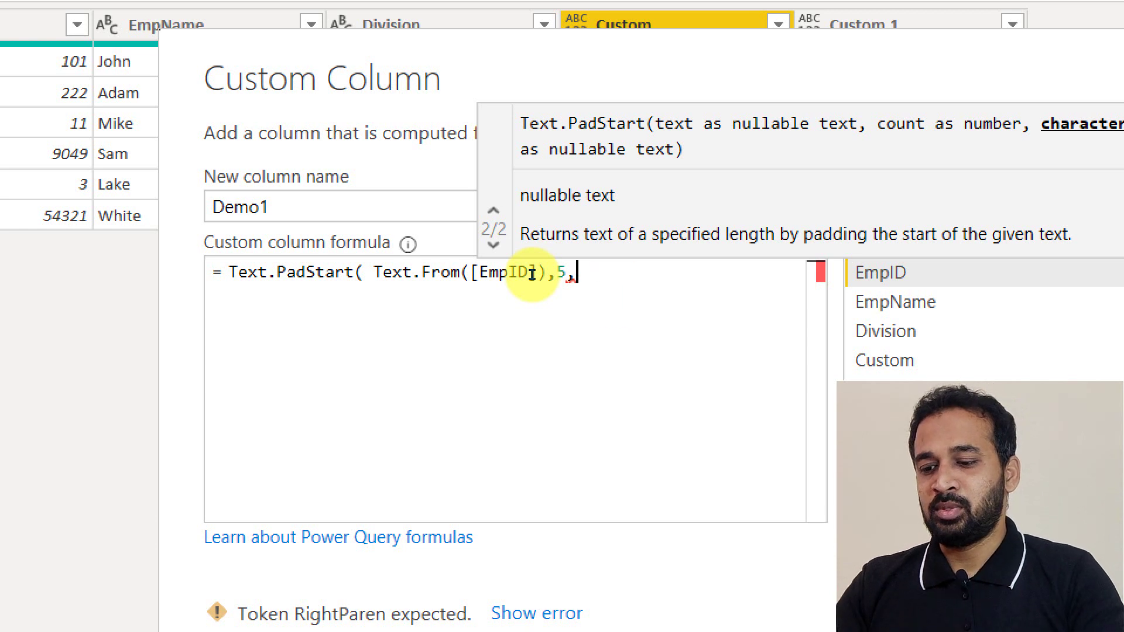
pyautogui.write('"')
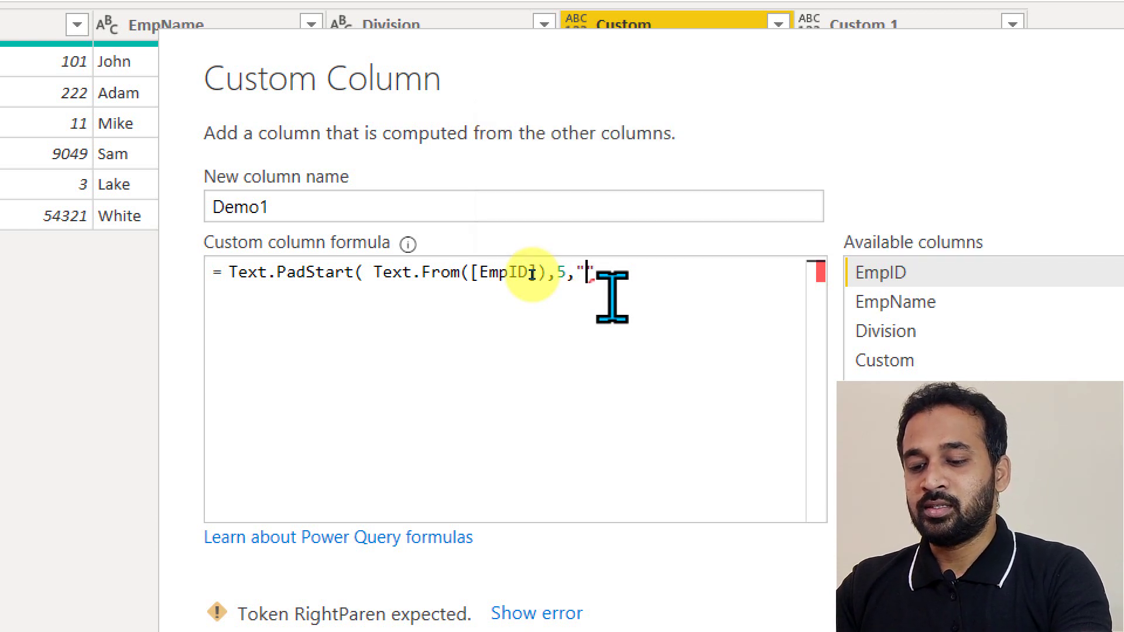
pyautogui.write(')')
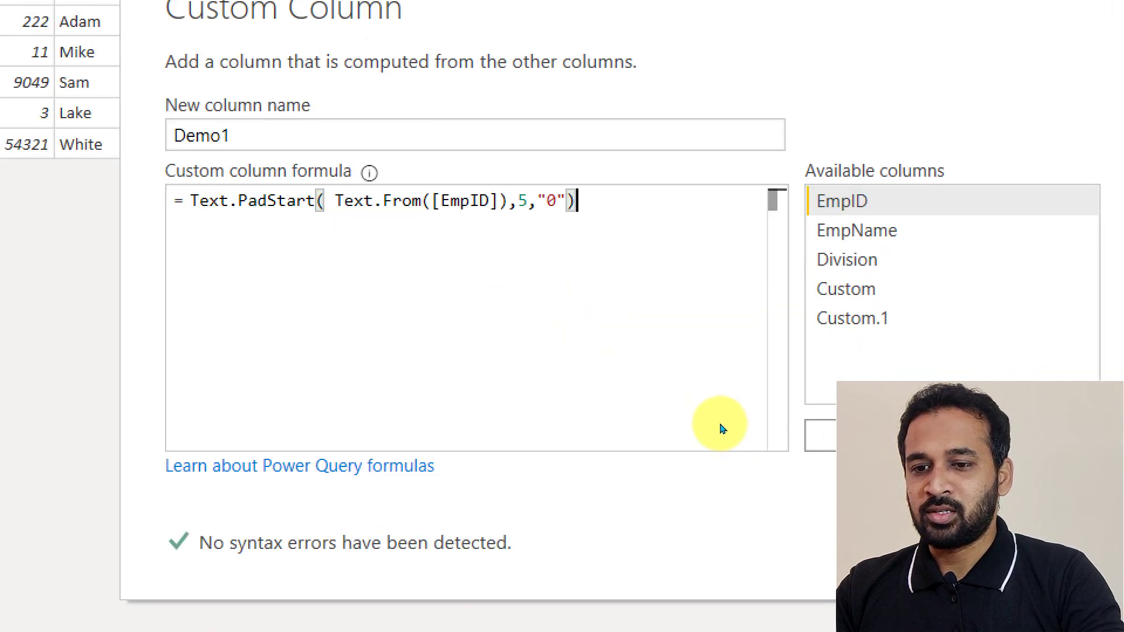
pyautogui.click(720, 432)
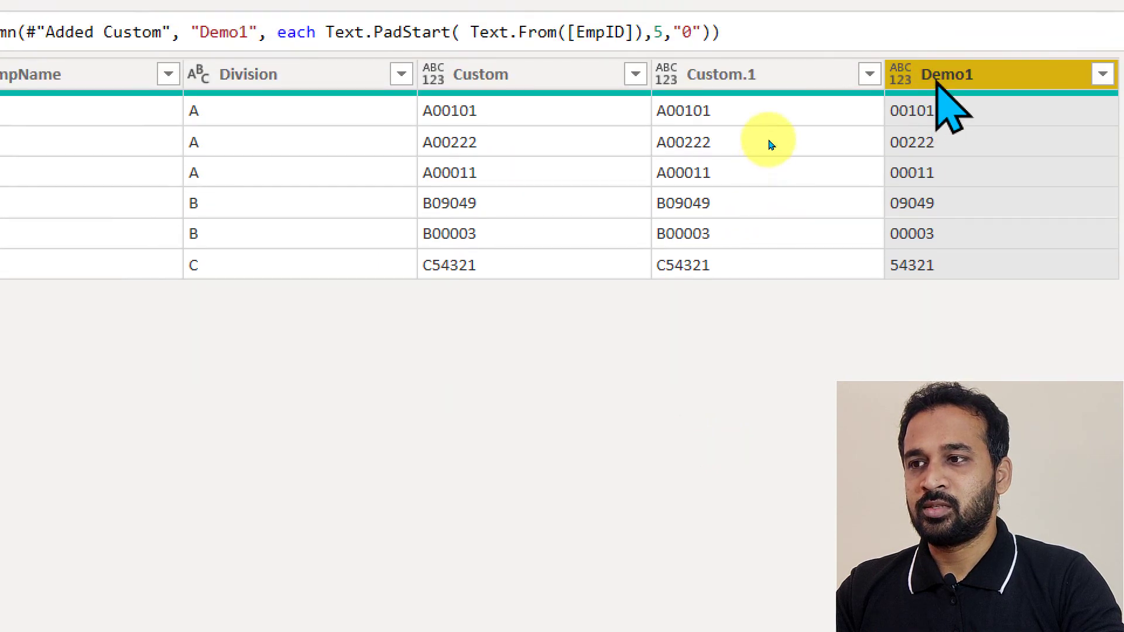
# - Move the Demo1 column left to sit beside EmpName
pyautogui.moveTo(940, 83); pyautogui.dragTo(203, 132)
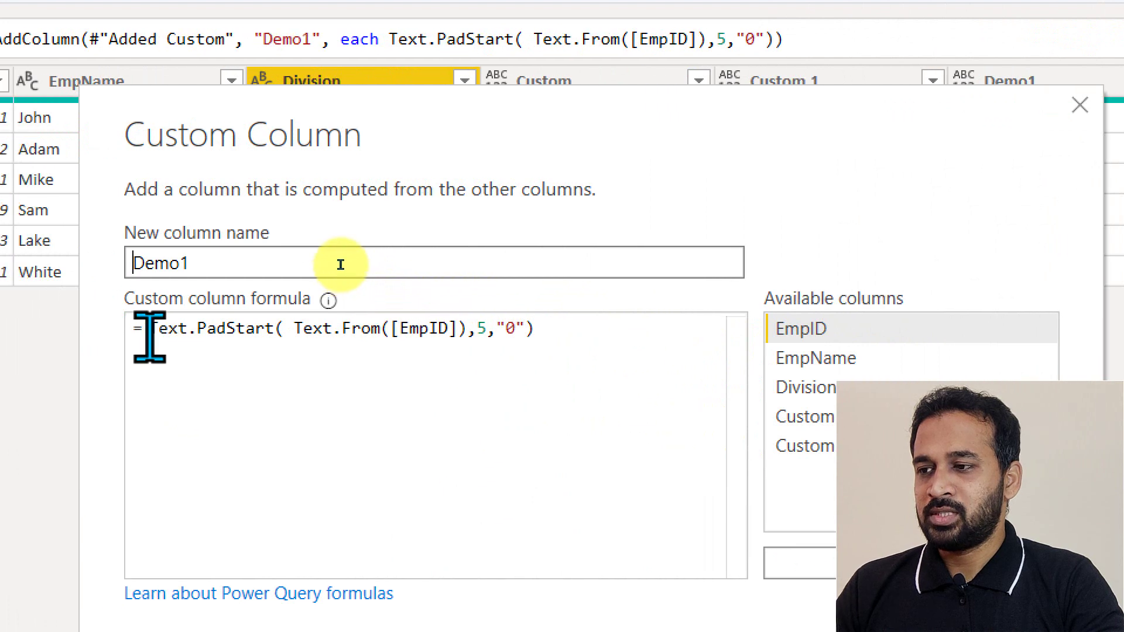
# - Prefix the Demo1 formula with [Division] & so IDs read like A00101
pyautogui.click(341, 262)
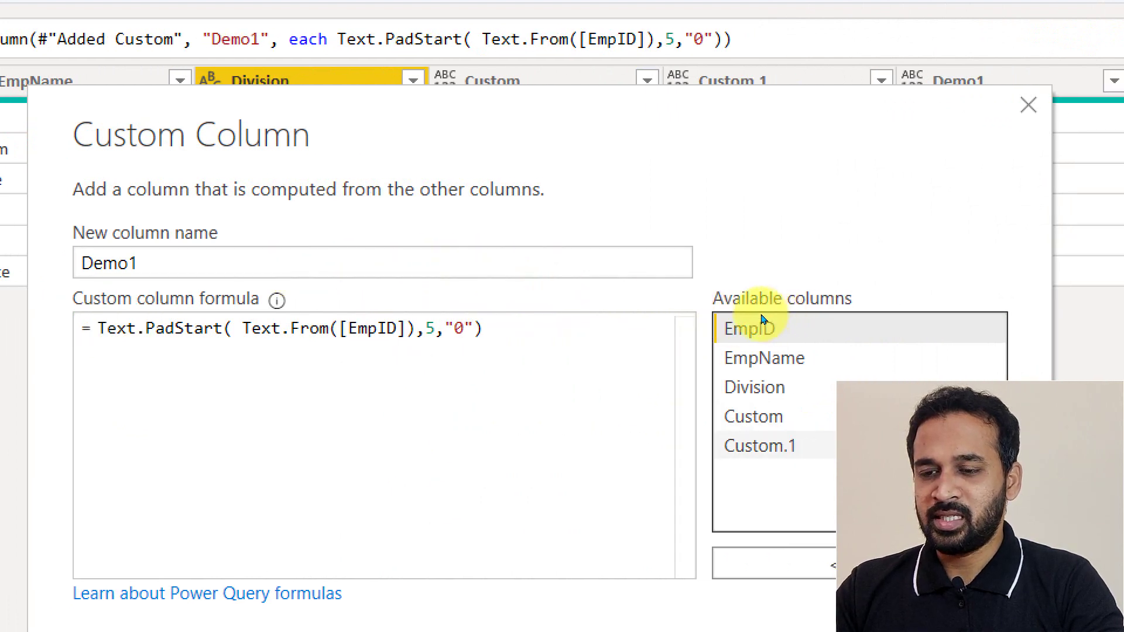
pyautogui.click(749, 383)
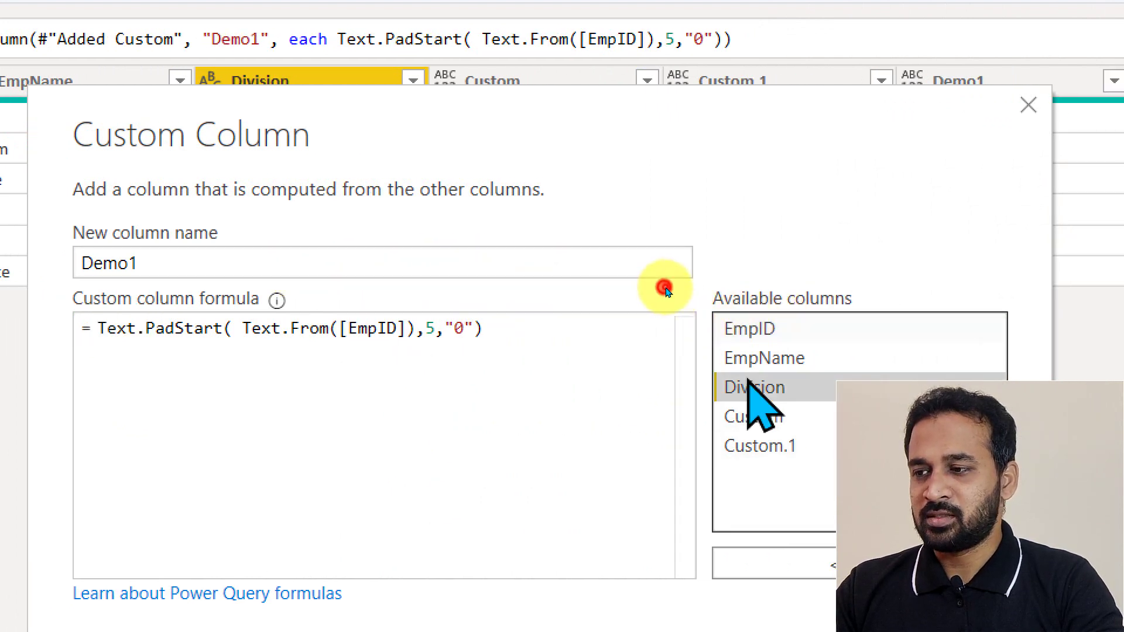
pyautogui.doubleClick(765, 400)
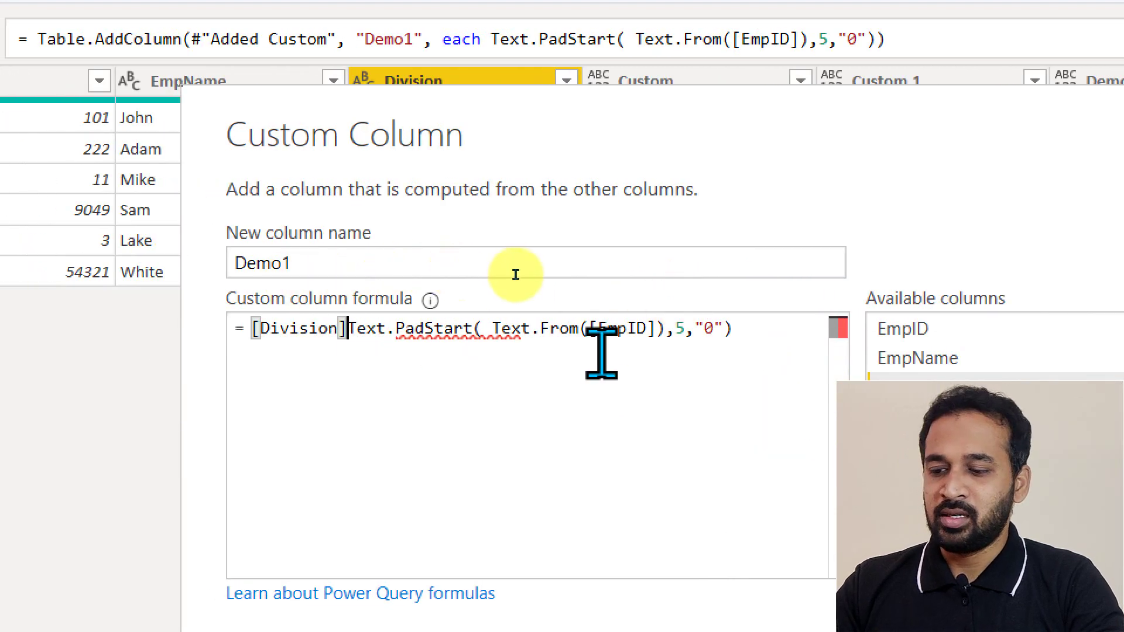
pyautogui.write('&')
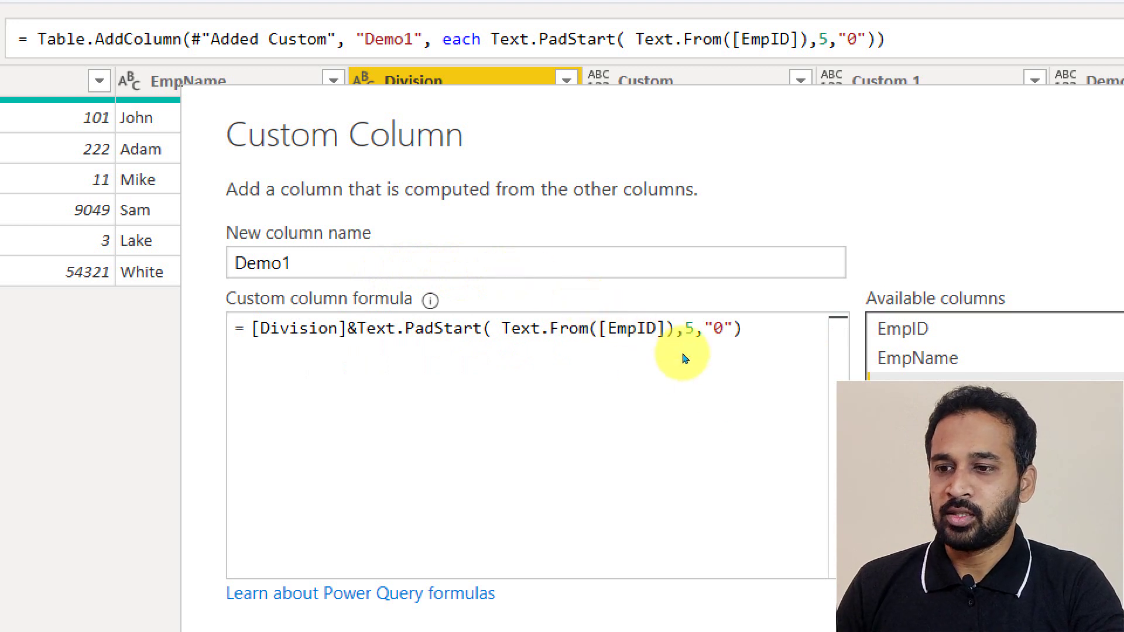
pyautogui.click(719, 428)
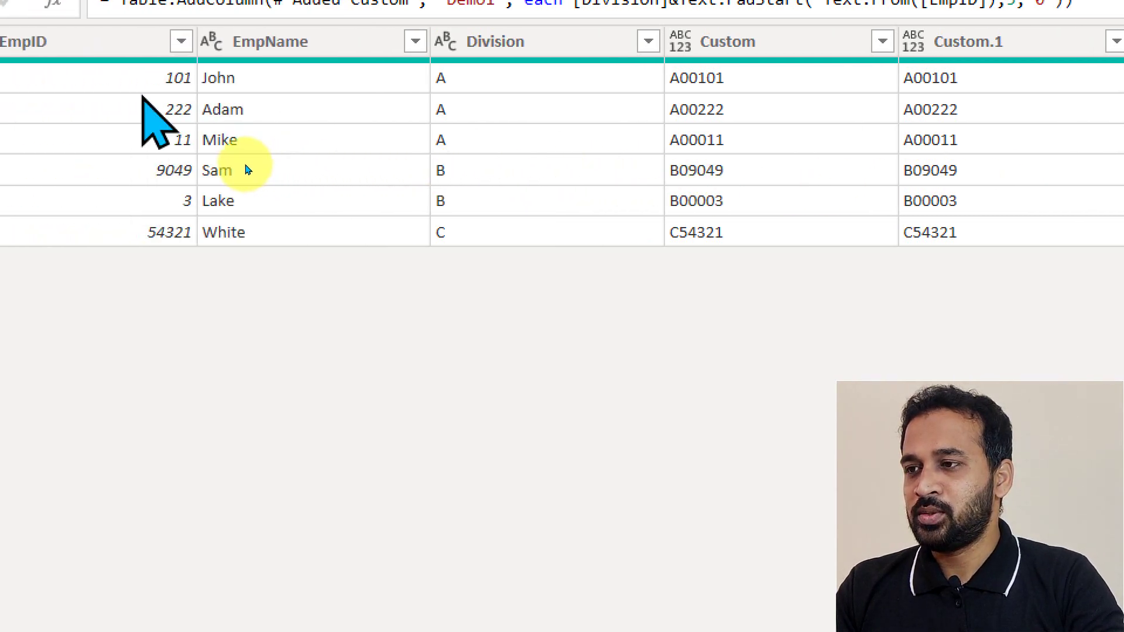
# - Select the EmpID and Division columns and insert a Column From Examples step
pyautogui.click(146, 81)
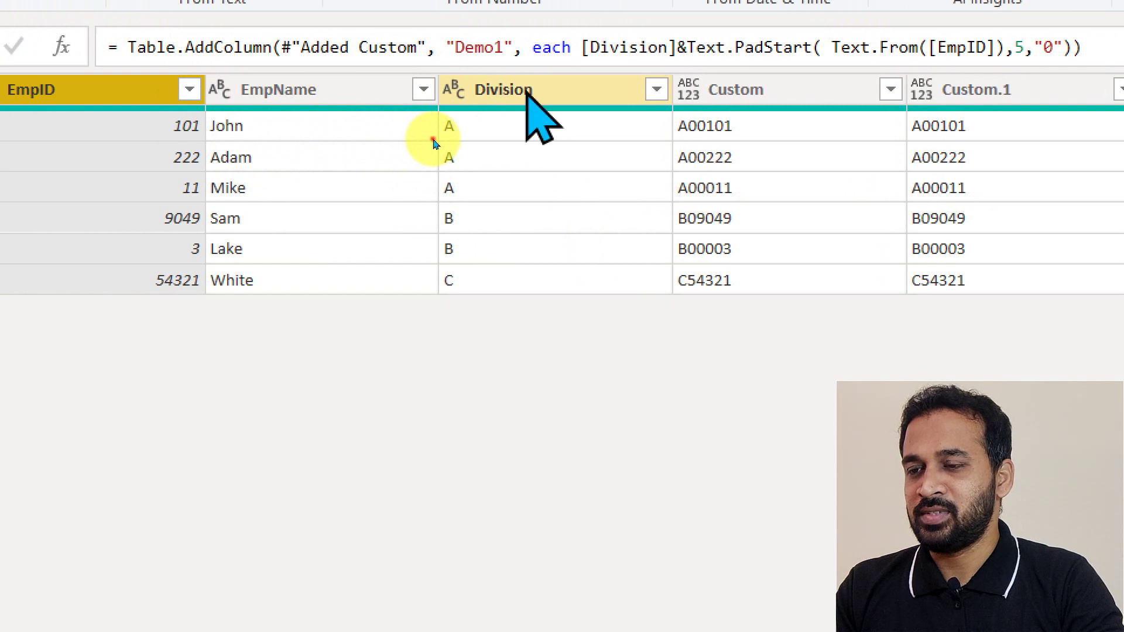
pyautogui.keyDown('ctrl'); pyautogui.click(528, 92); pyautogui.keyUp('ctrl')
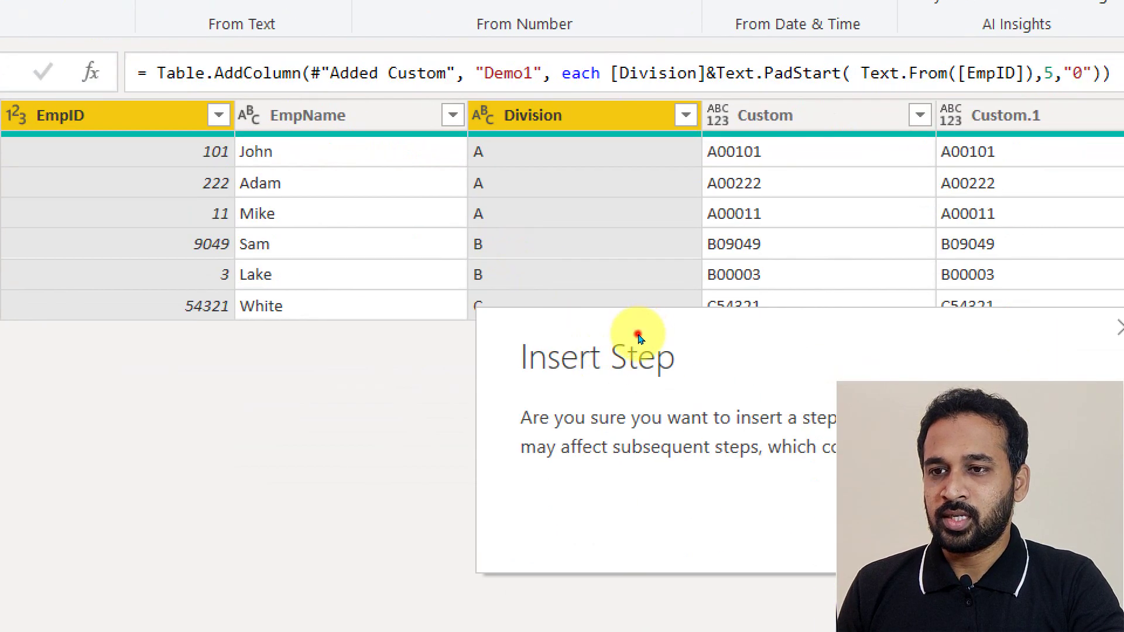
pyautogui.click(639, 338)
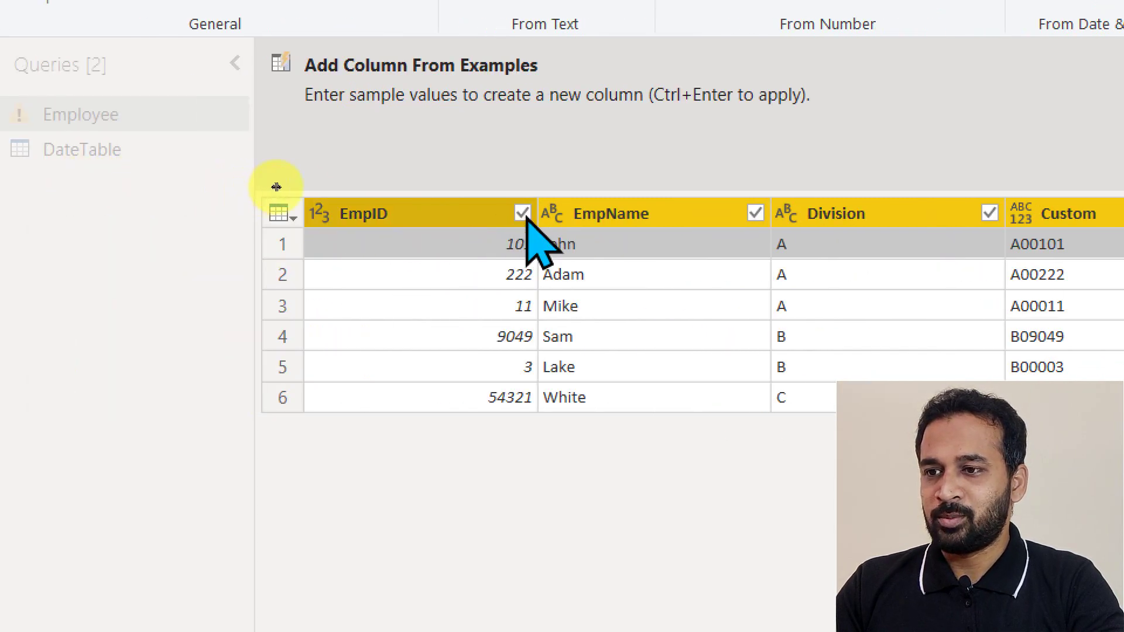
# - Exclude EmpName, Custom and Custom.1, give the example A00101, and accept the column
pyautogui.click(755, 214)
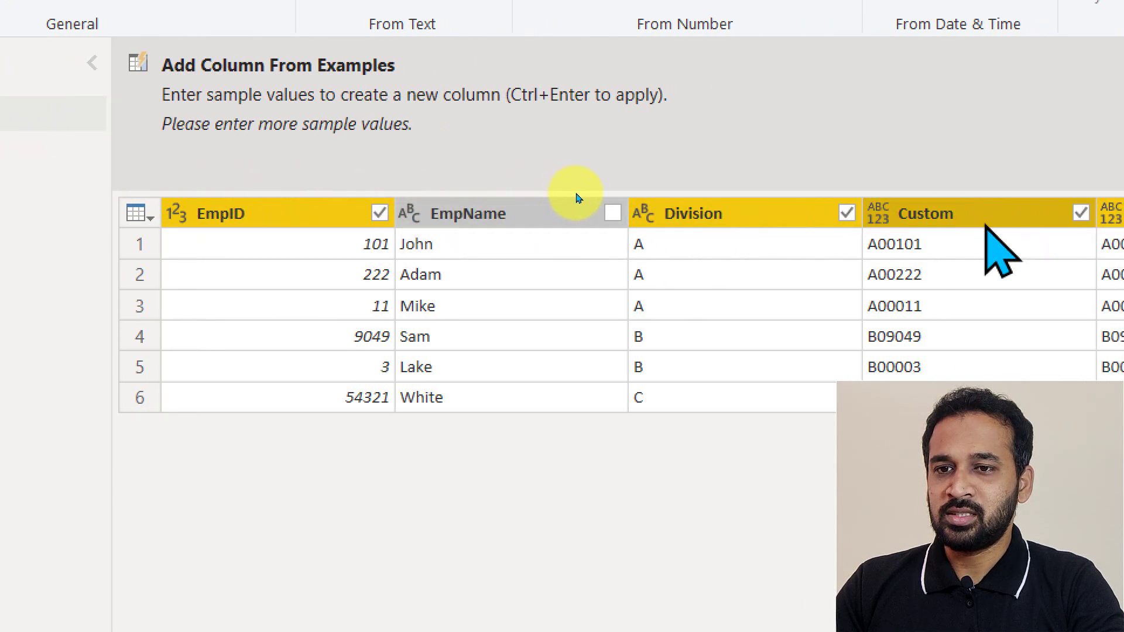
pyautogui.click(988, 215)
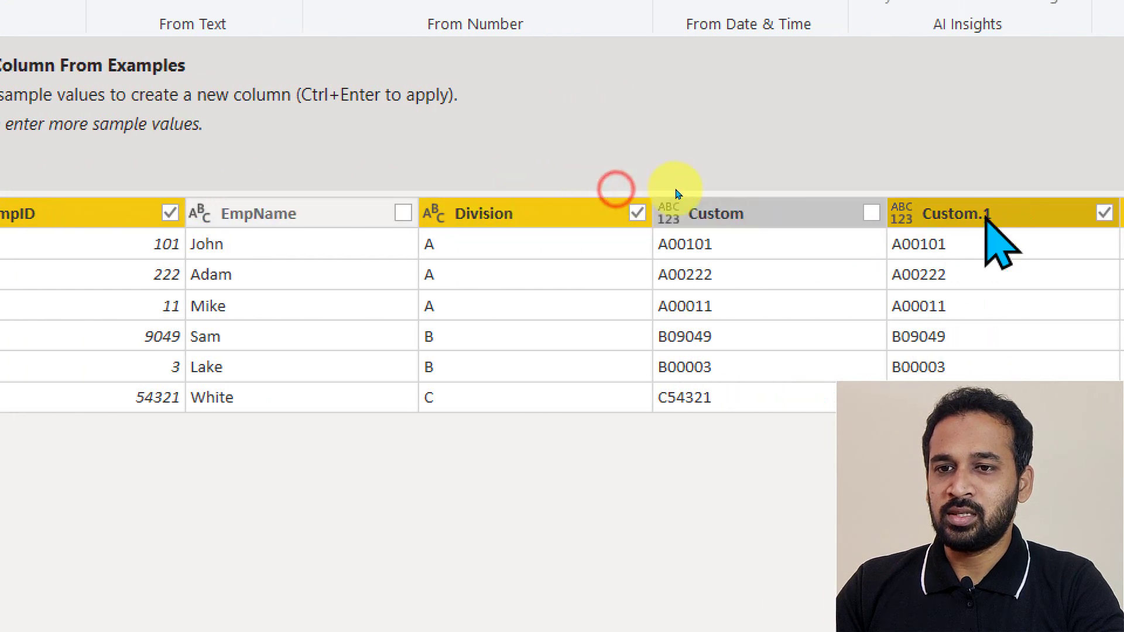
pyautogui.click(982, 213)
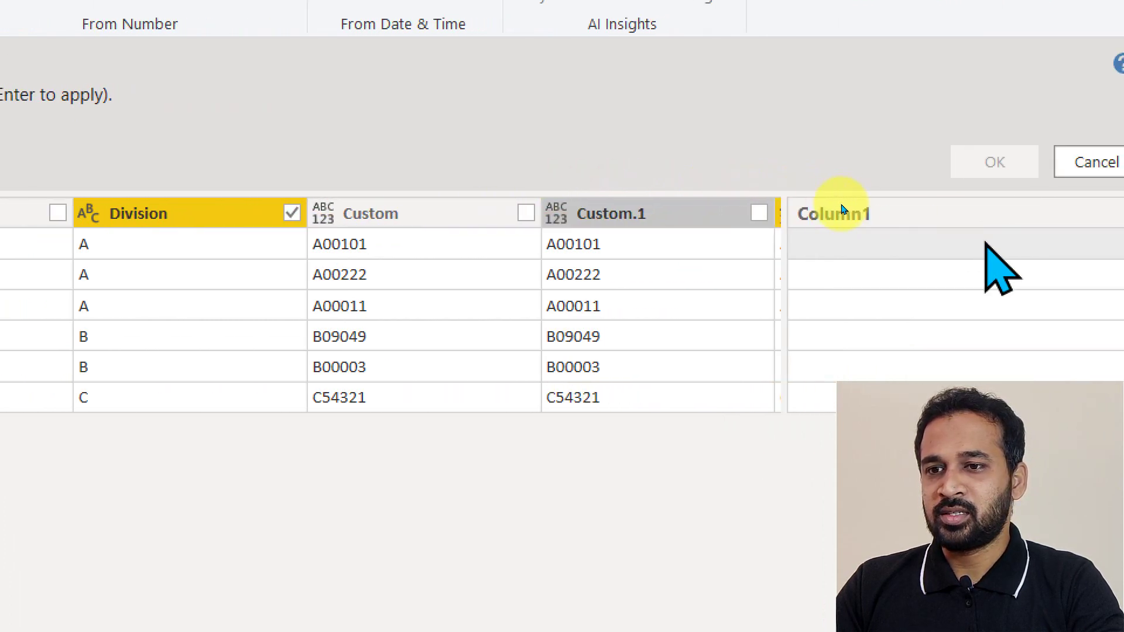
pyautogui.click(830, 245)
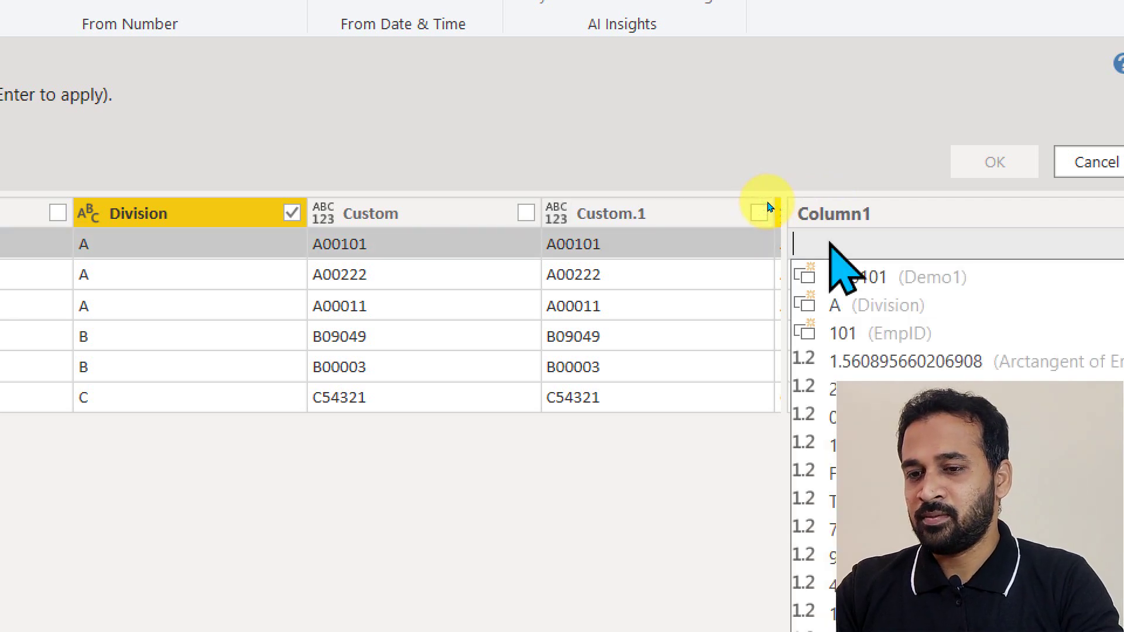
pyautogui.write('A')
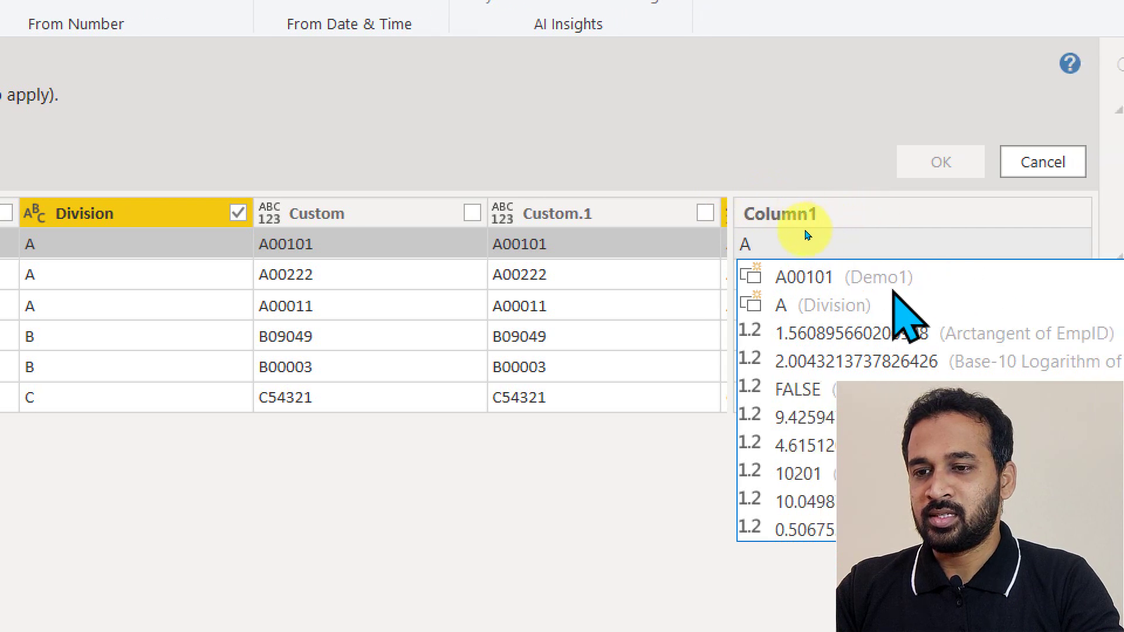
pyautogui.write('00101')
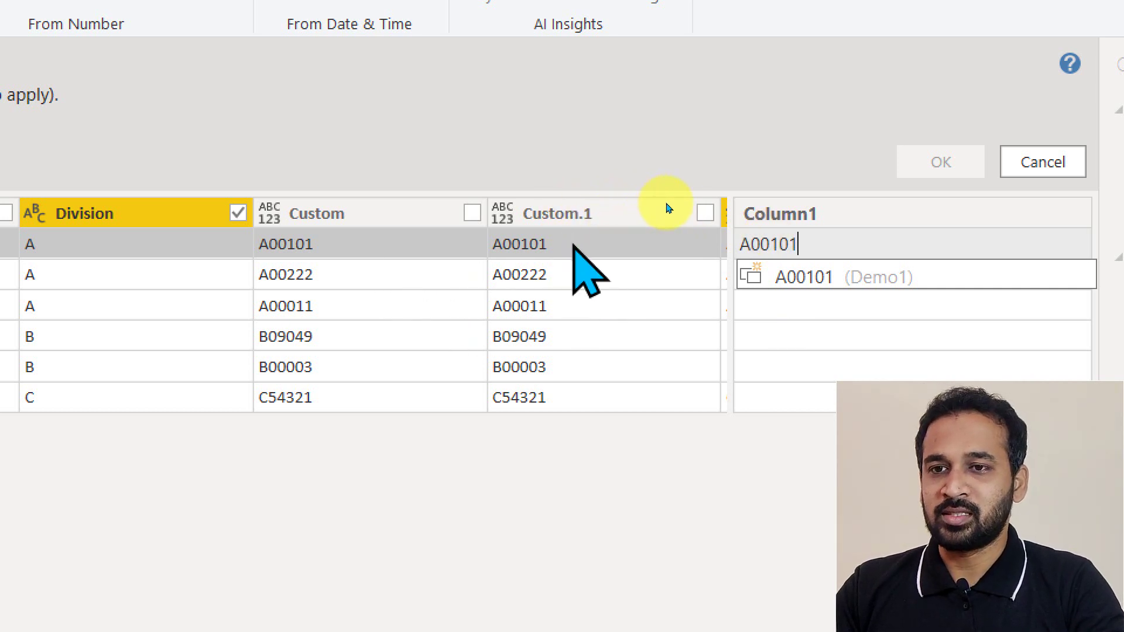
pyautogui.click(894, 164)
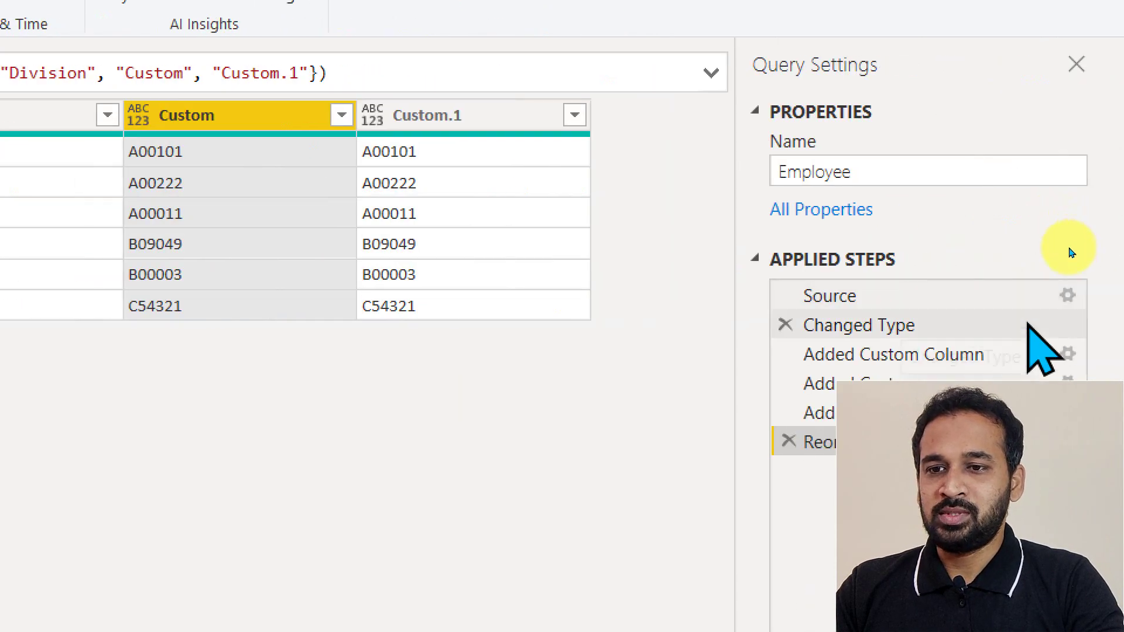
# - Return to the Changed Type step with EmpID and Division selected for Column From Examples
pyautogui.click(894, 332)
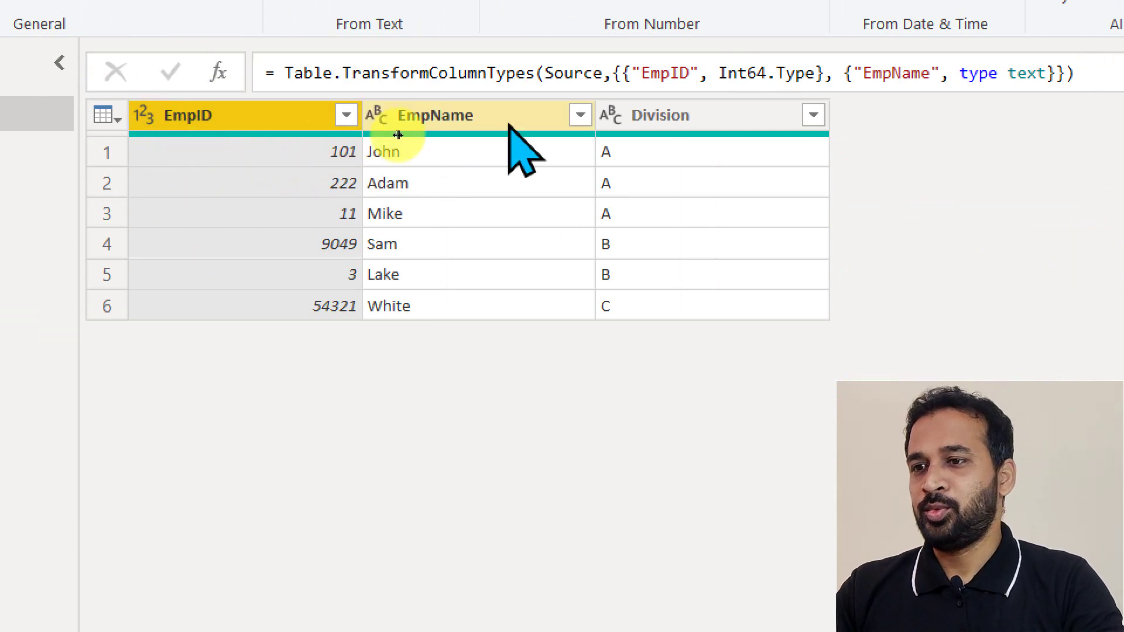
pyautogui.keyDown('ctrl'); pyautogui.click(681, 127); pyautogui.keyUp('ctrl')
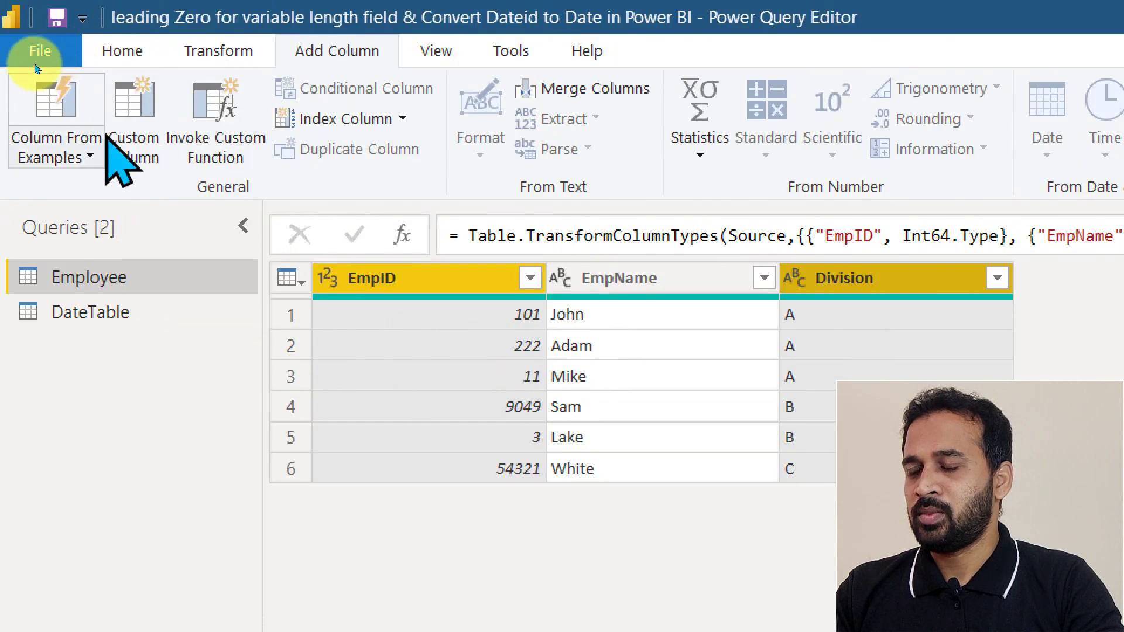
pyautogui.click(53, 115)
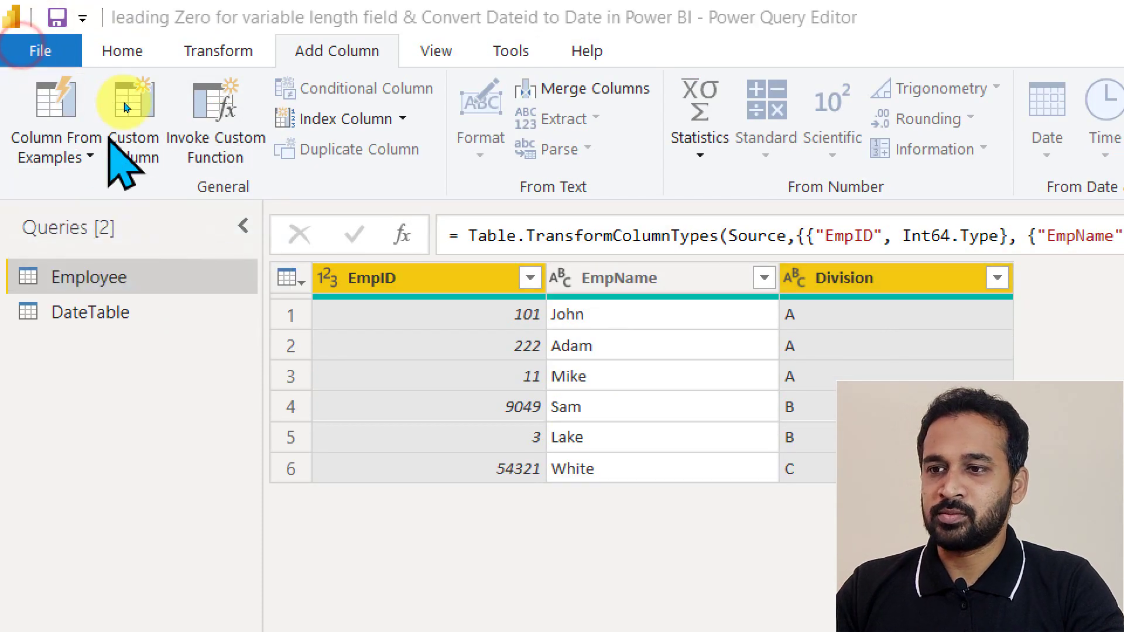
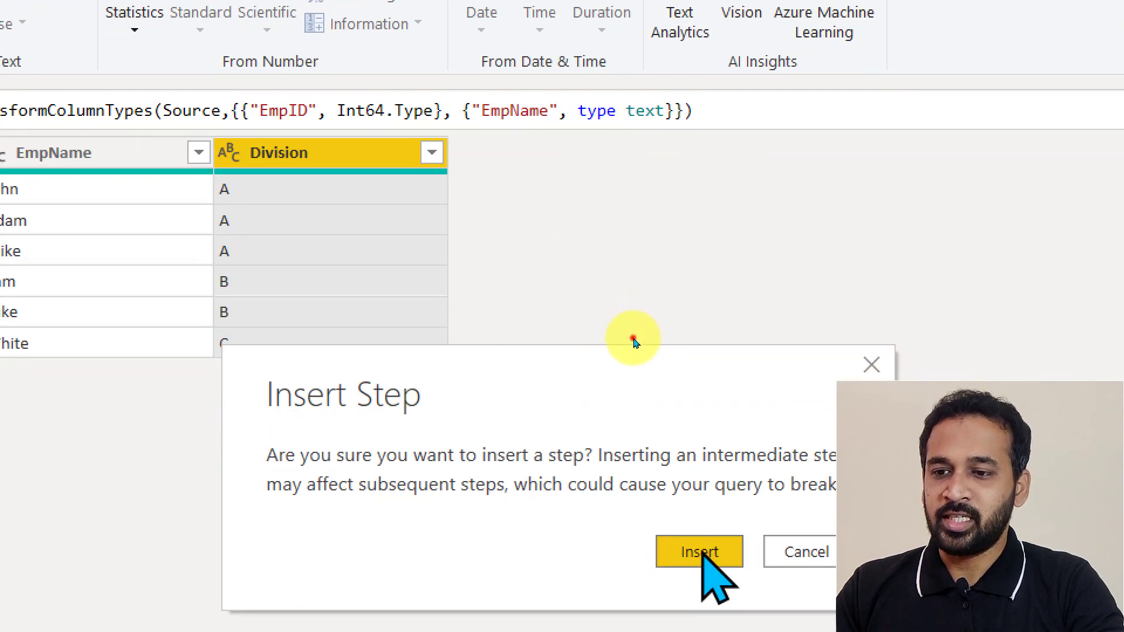
# - Insert the Column From Examples step and exclude EmpName from its input columns
pyautogui.click(700, 588)
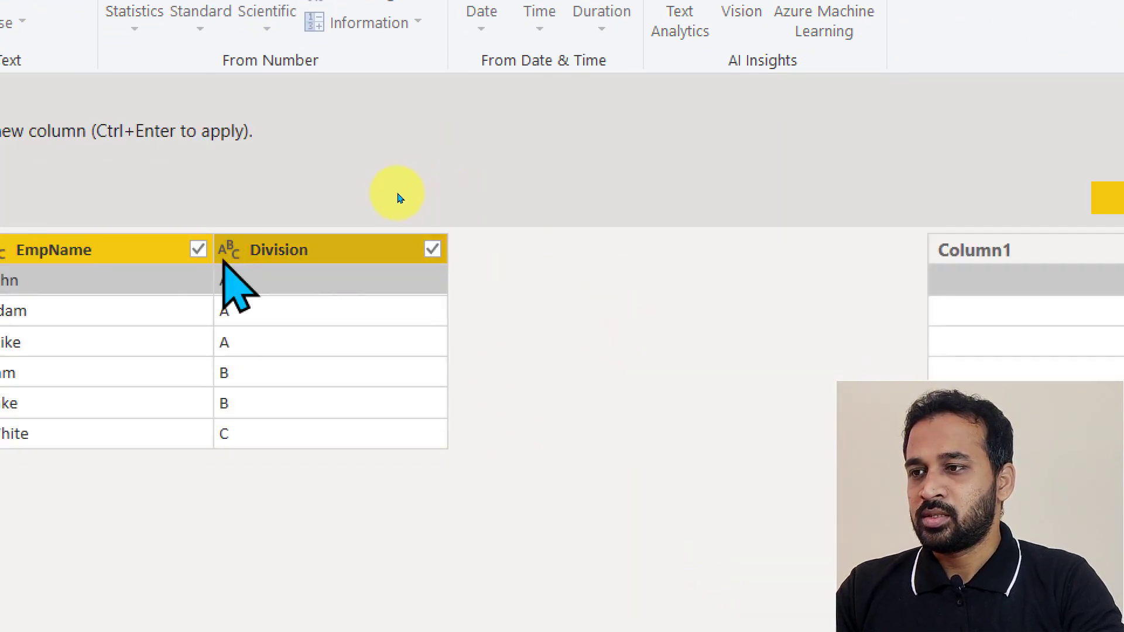
pyautogui.click(488, 249)
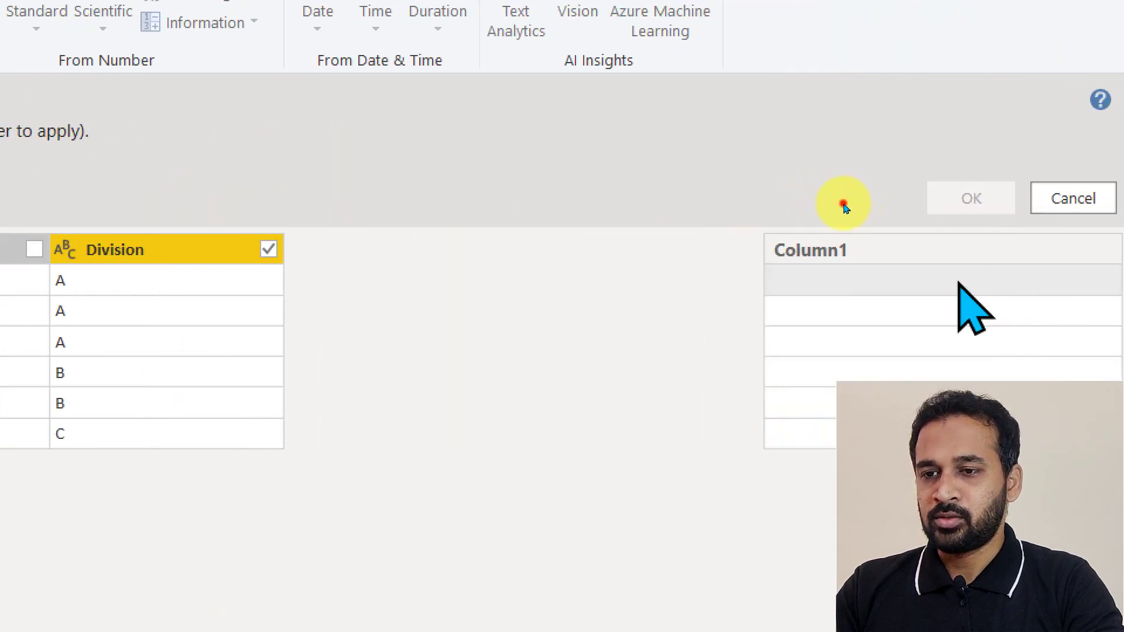
# - Enter A00101 as the first example so Power Query suggests values for the remaining rows
pyautogui.click(960, 284)
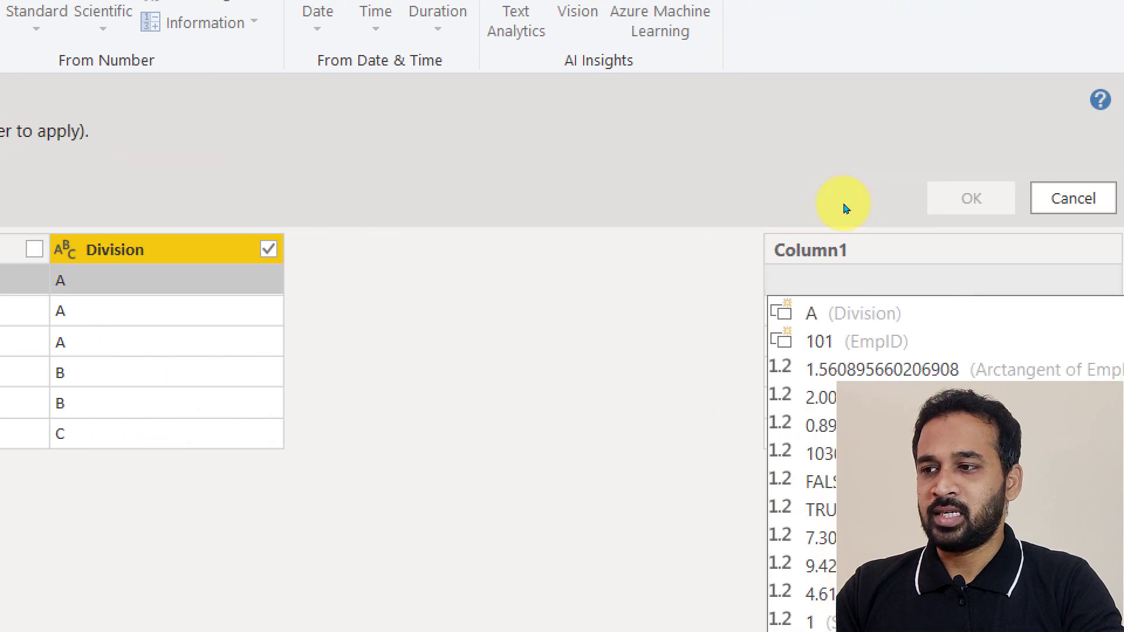
pyautogui.write('A')
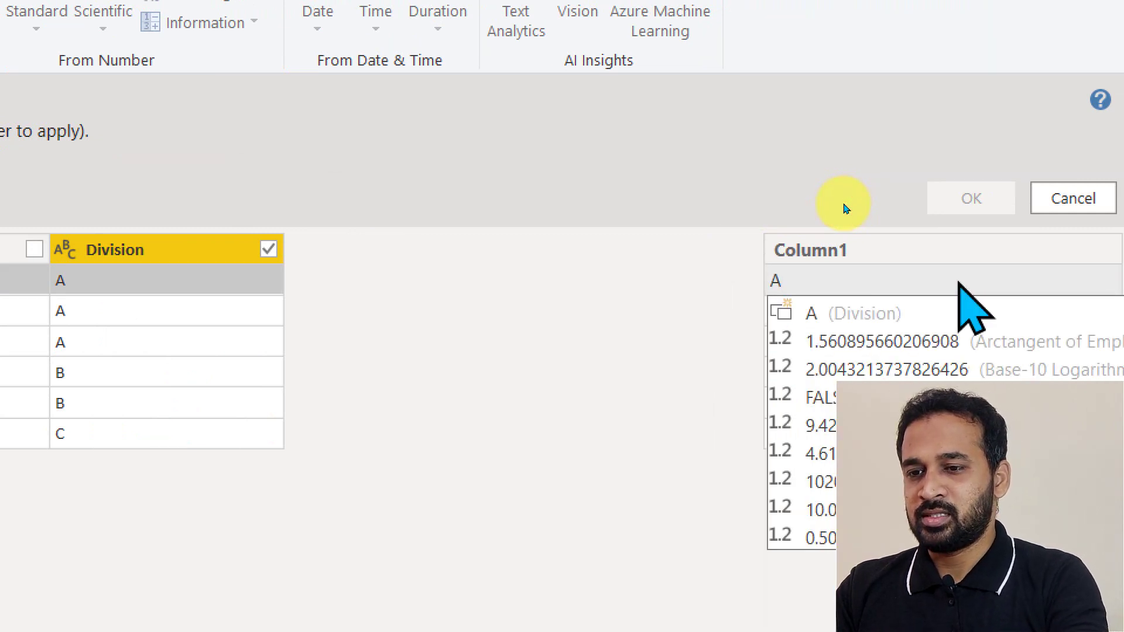
pyautogui.write('00101')
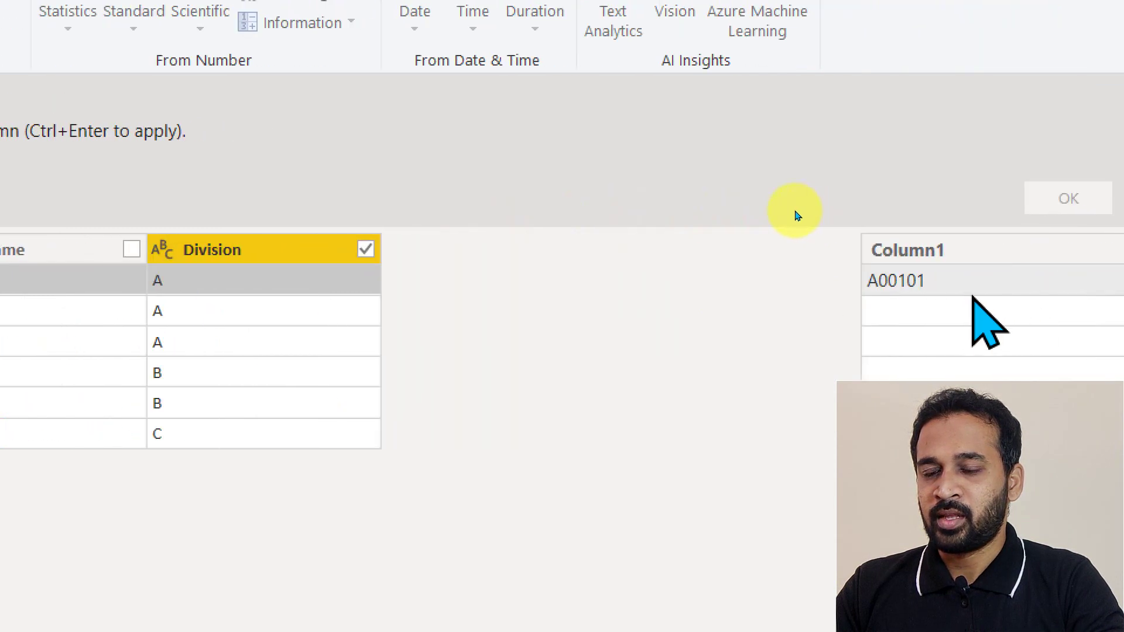
pyautogui.press('Return')
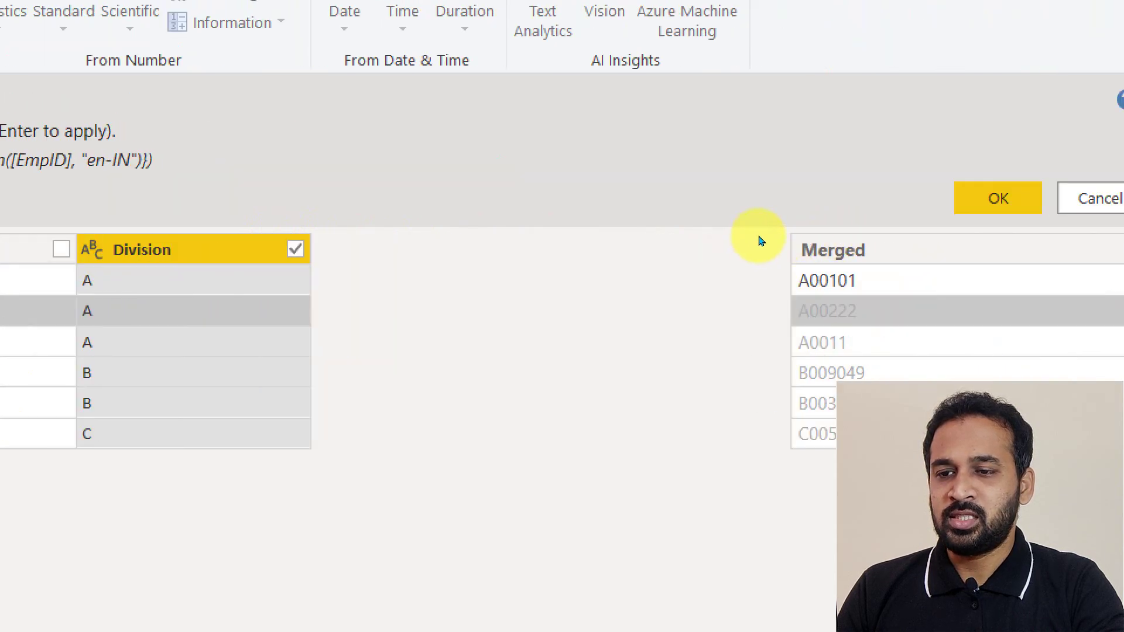
# - Correct the third row's example from A0011 to A00011
pyautogui.doubleClick(821, 343)
pyautogui.click(818, 342)
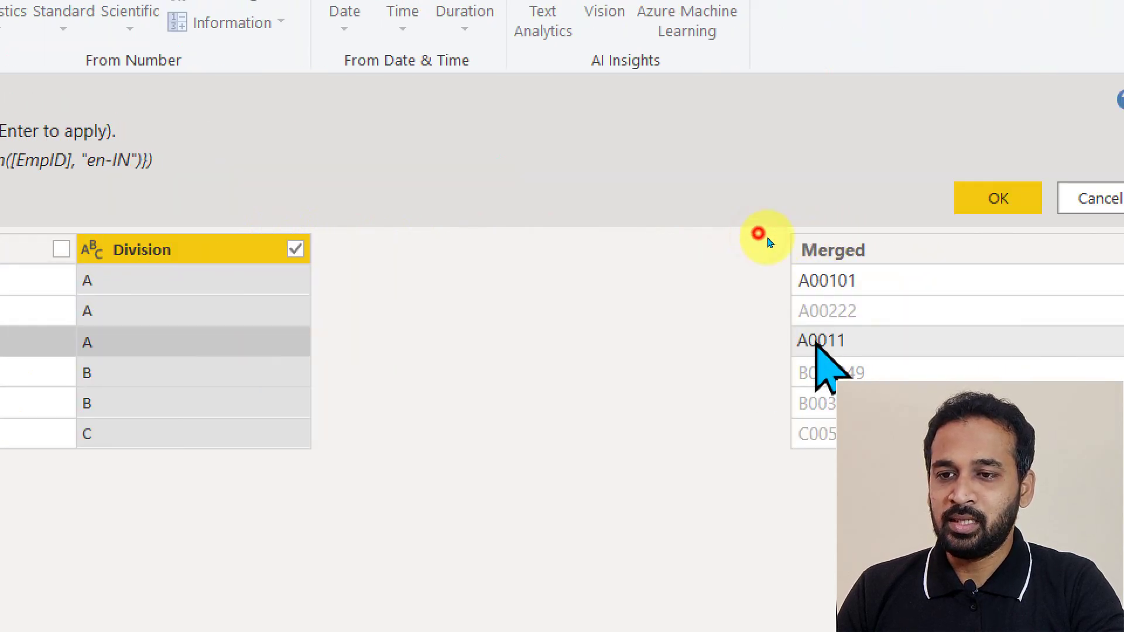
pyautogui.write('0')
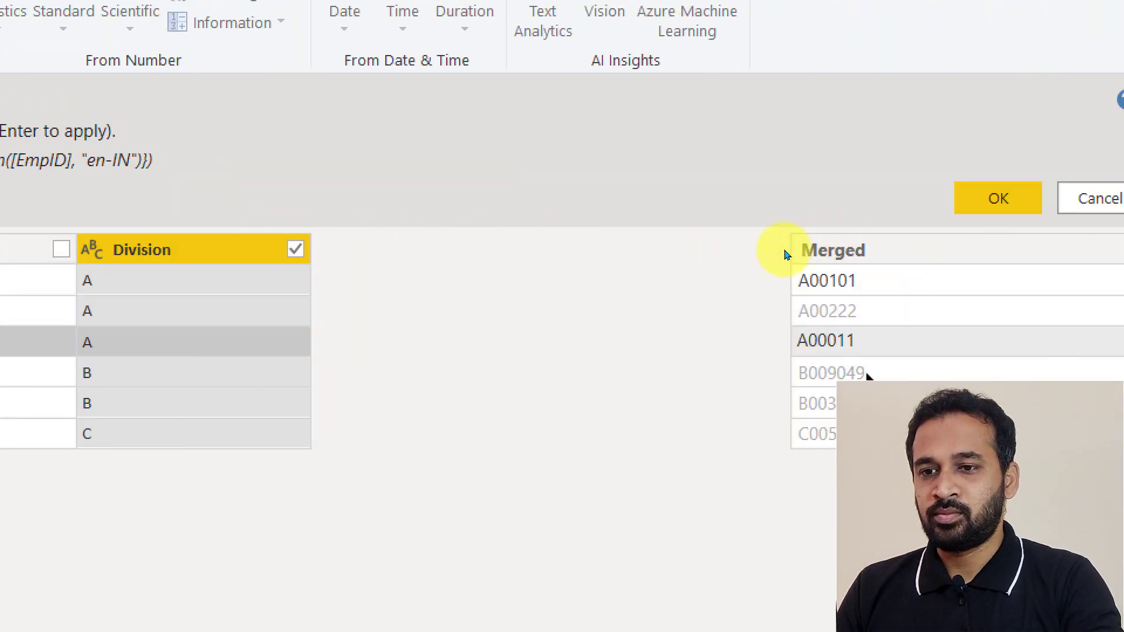
pyautogui.press('Return')
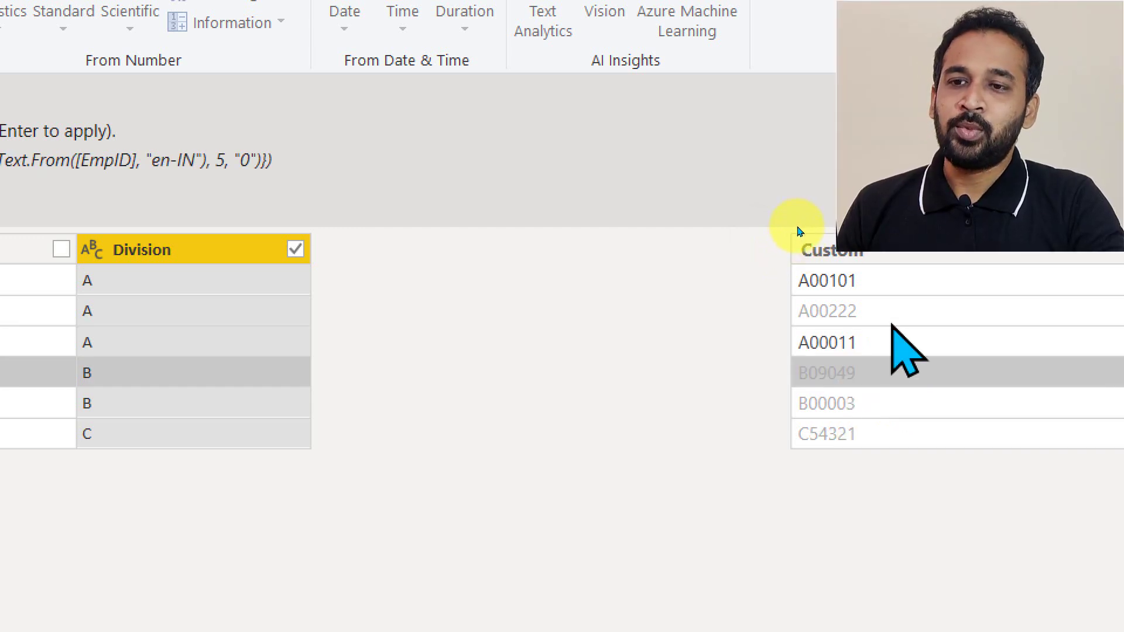
pyautogui.click(801, 238)
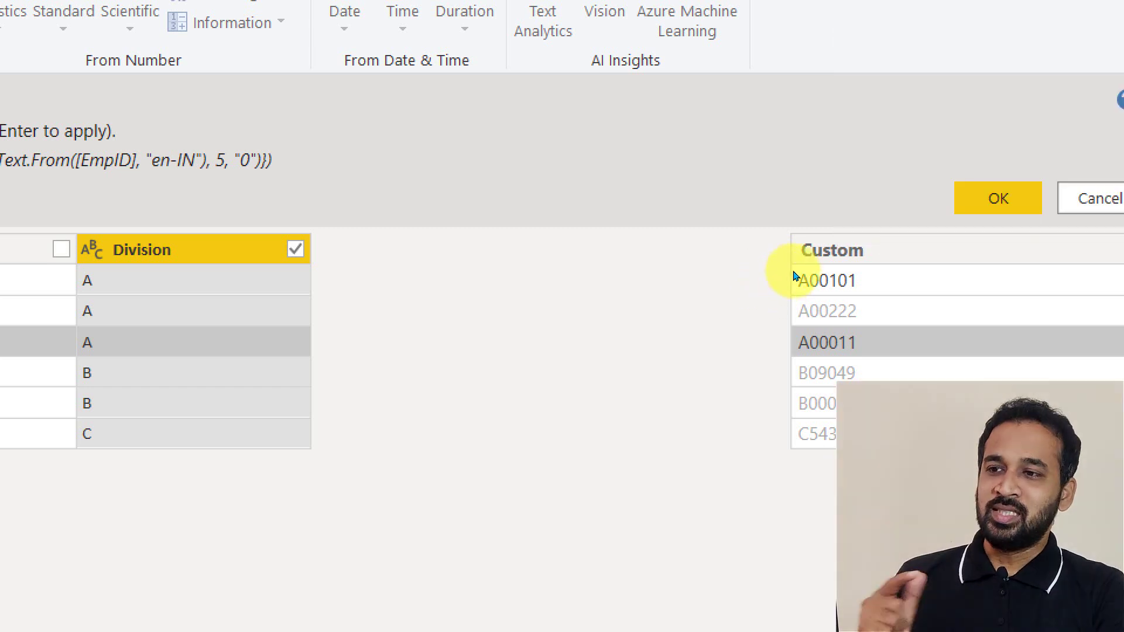
# - Apply the Custom column, then highlight Text.PadStart and its "0" padding character in the formula
pyautogui.click(975, 202)
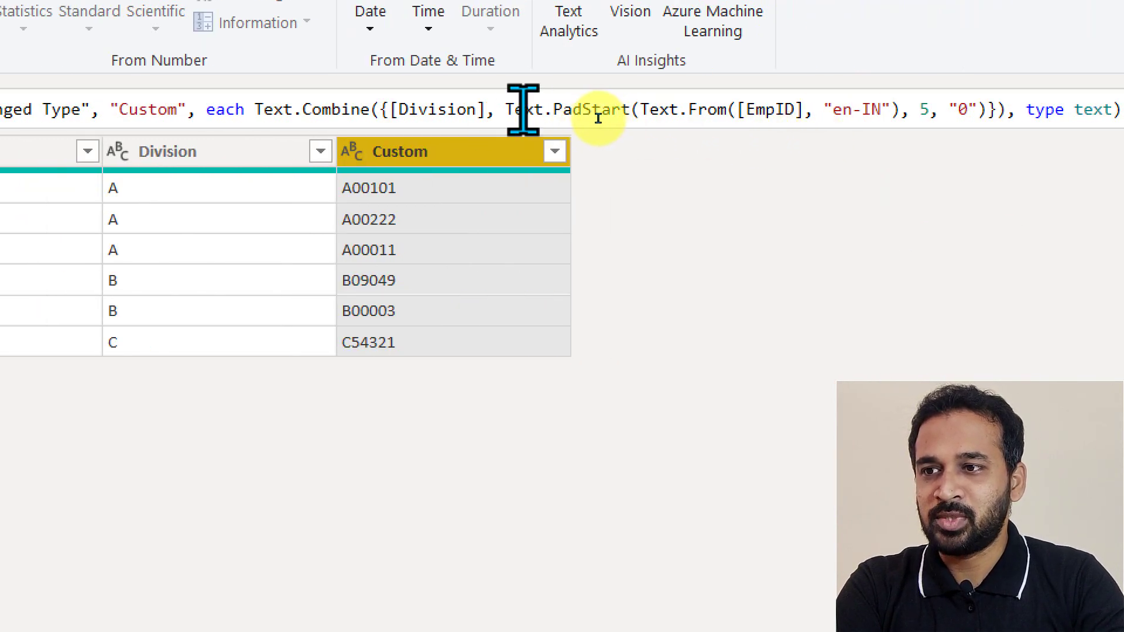
pyautogui.moveTo(591, 119); pyautogui.dragTo(843, 110)
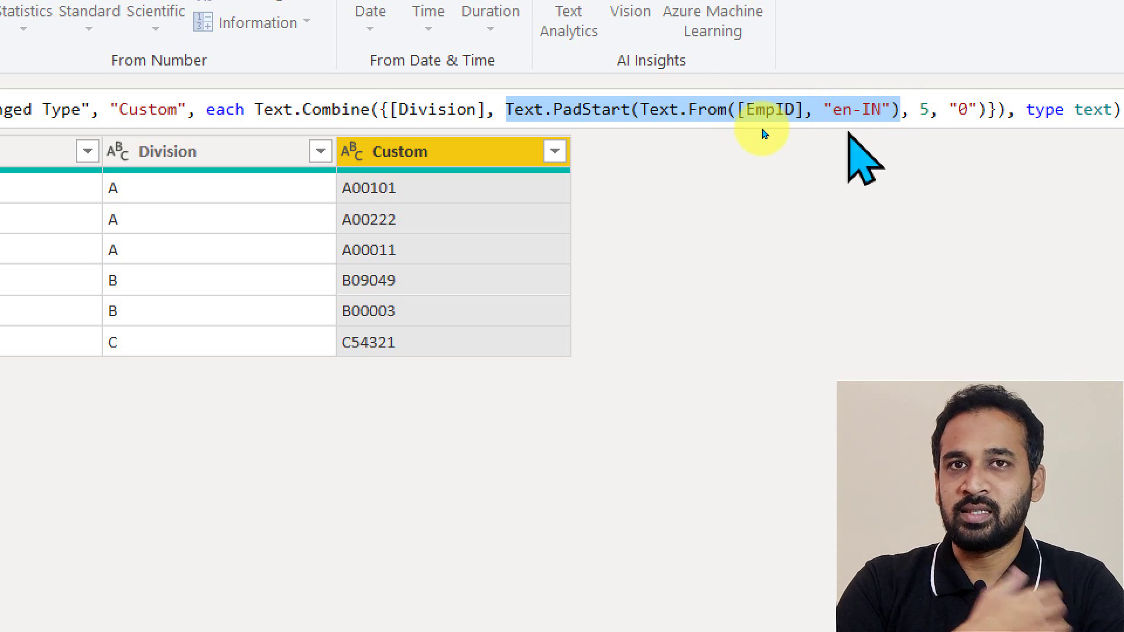
pyautogui.click(798, 120)
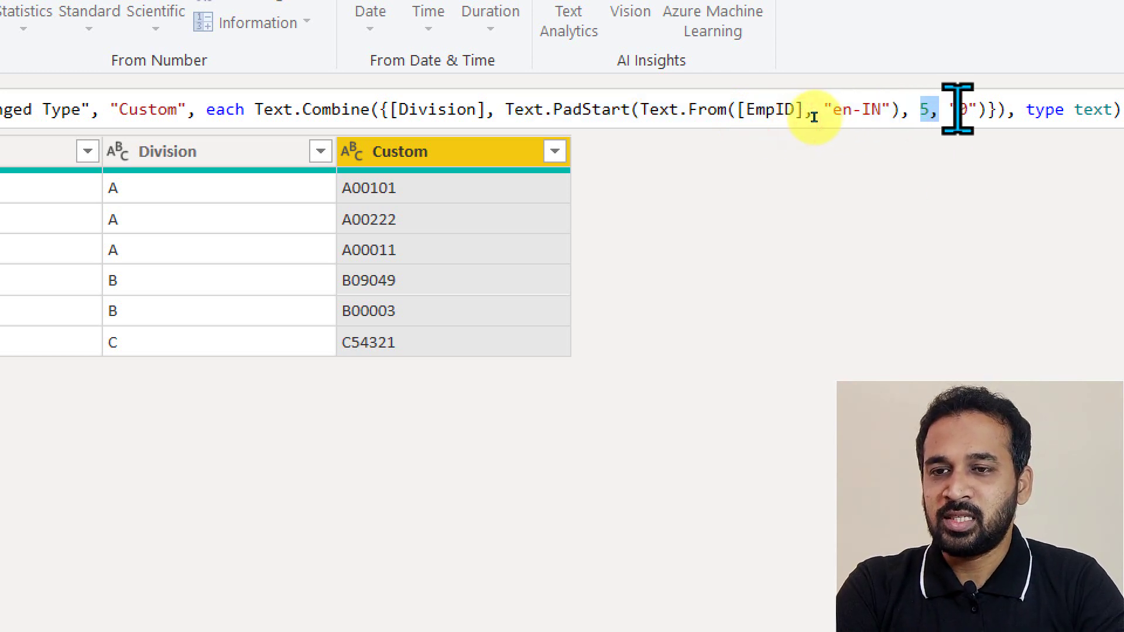
pyautogui.moveTo(950, 110); pyautogui.dragTo(978, 109)
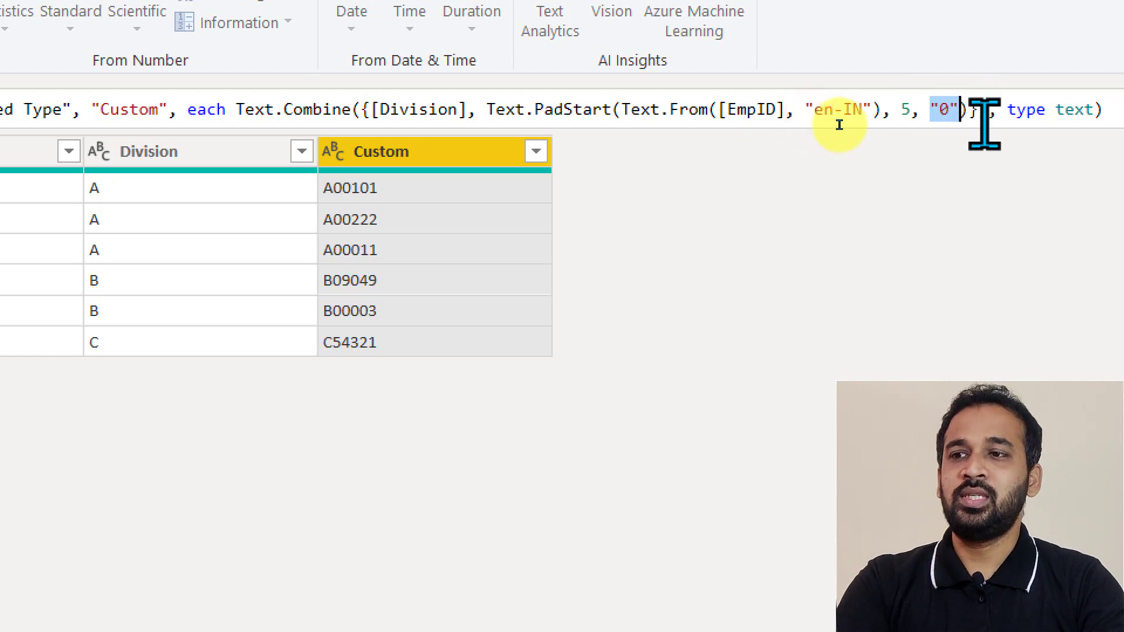